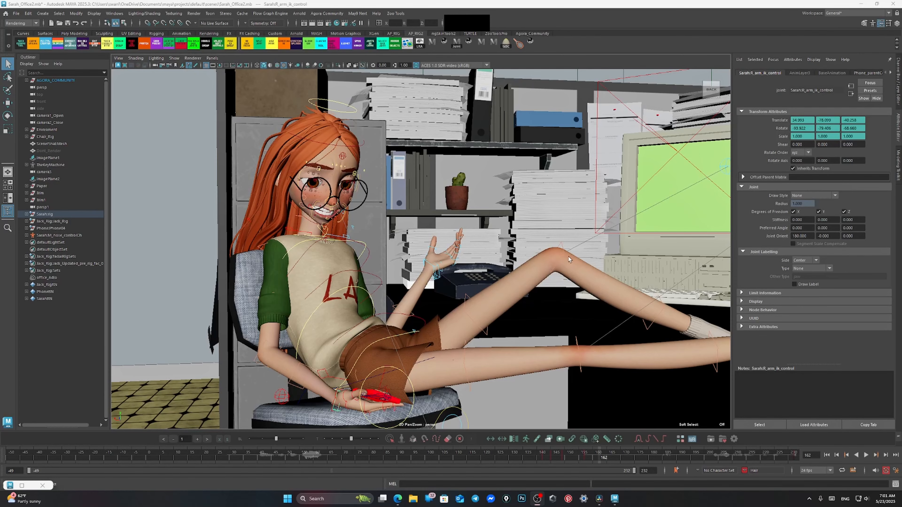
Step: Examine the seated girl's pose and rig controls at frame 162 from several distances and angles around the desk
scroll(564, 254, "down", 3)
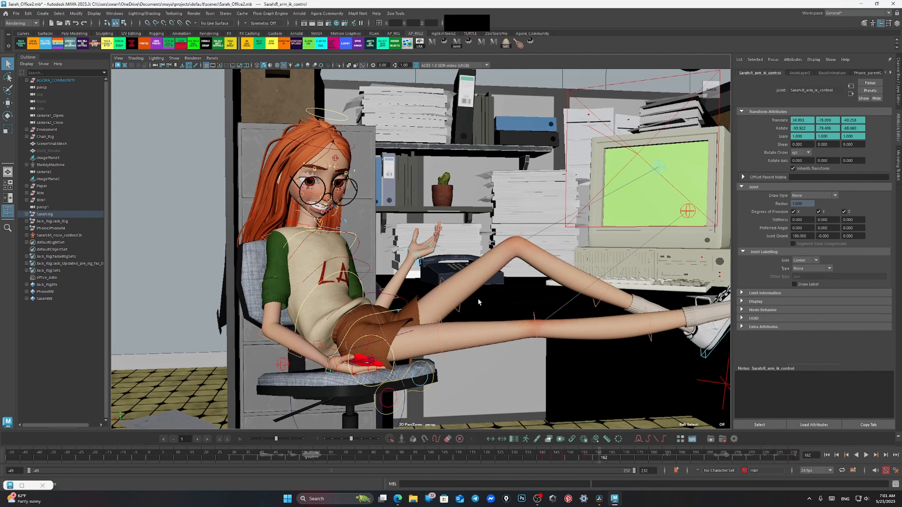
scroll(478, 298, "up", 3)
left_click_drag(478, 297, 462, 293, "alt")
middle_click_drag(463, 293, 504, 284, "alt")
scroll(504, 283, "down", 4)
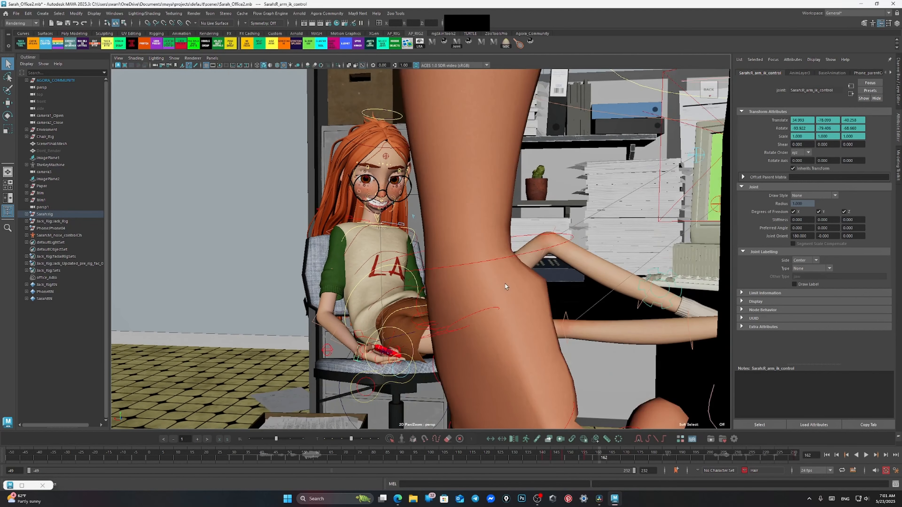
left_click_drag(505, 283, 544, 281, "alt")
middle_click_drag(506, 277, 497, 276, "alt")
scroll(498, 276, "up", 3)
middle_click_drag(478, 307, 468, 310, "alt")
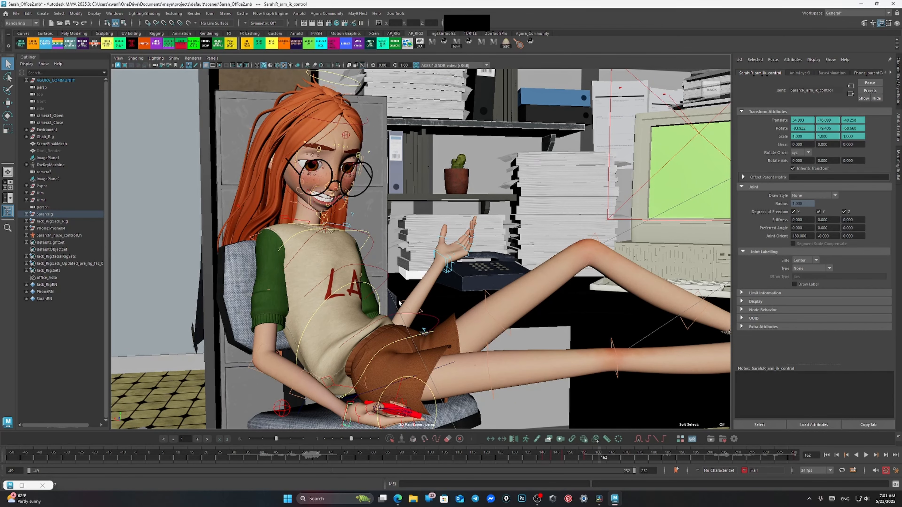
scroll(399, 302, "down", 4)
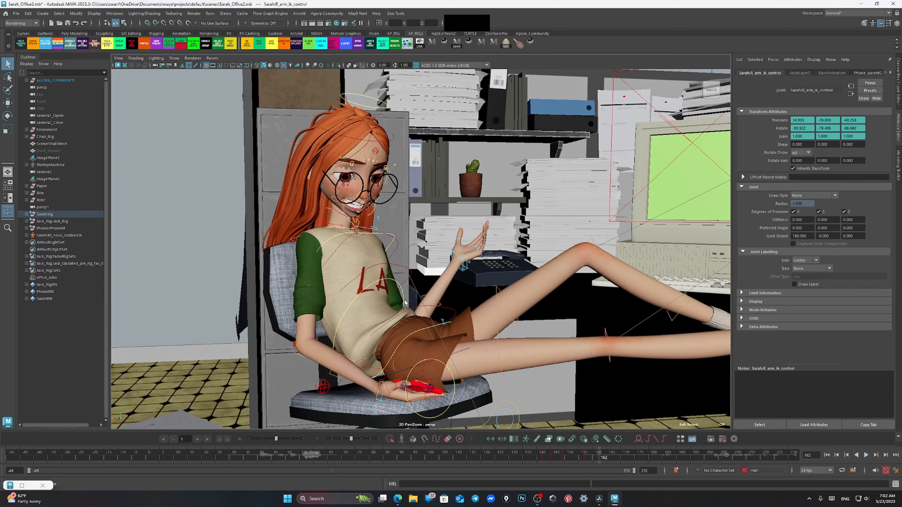
scroll(405, 302, "up", 4)
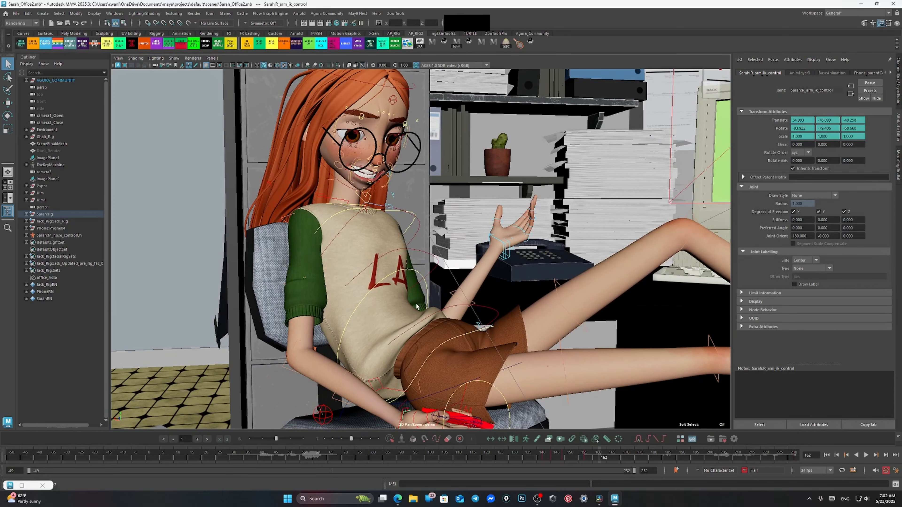
scroll(417, 306, "down", 2)
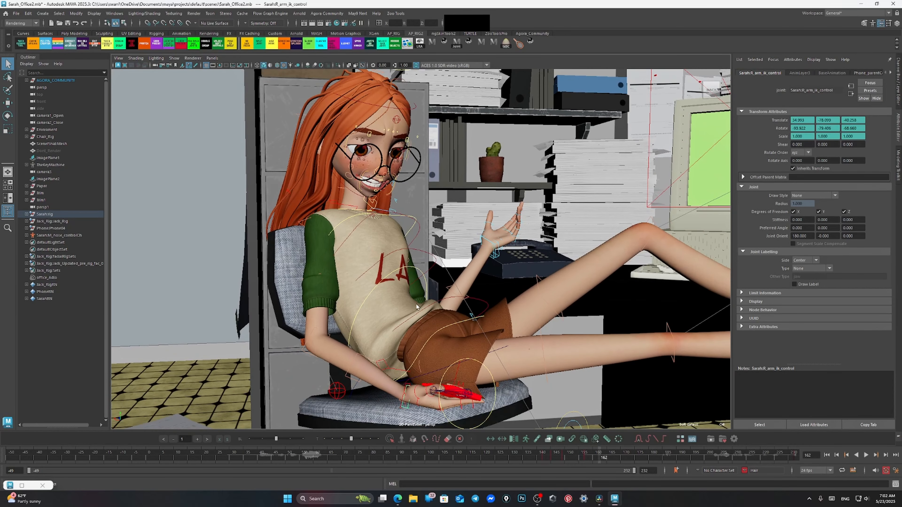
left_click(436, 439)
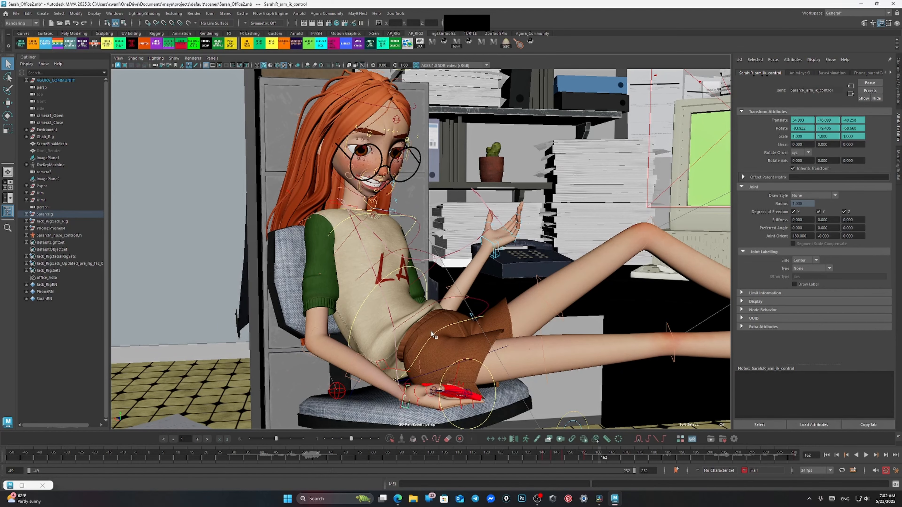
left_click_drag(434, 336, 432, 293, "alt")
scroll(410, 331, "down", 2)
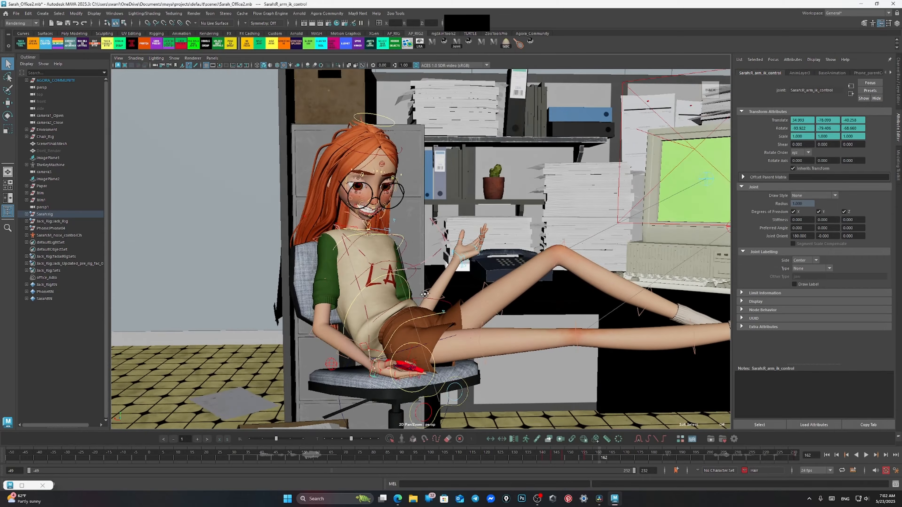
scroll(432, 293, "up", 2)
middle_click_drag(432, 293, 403, 298, "alt")
scroll(407, 292, "down", 1)
scroll(403, 297, "down", 1)
left_click_drag(403, 297, 408, 293, "alt")
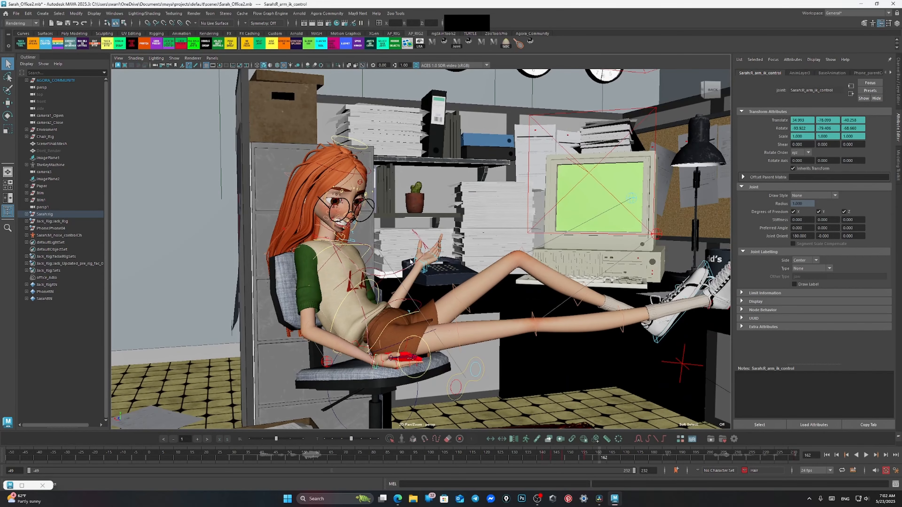
Step: Play the office animation, stop it at frame 85, and inspect the girl's phone-holding pose up close
left_click(866, 455)
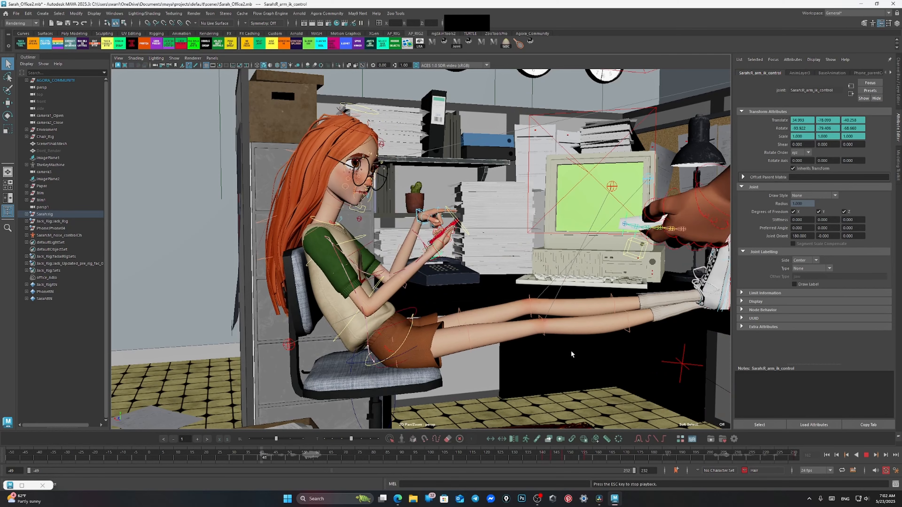
key("Escape")
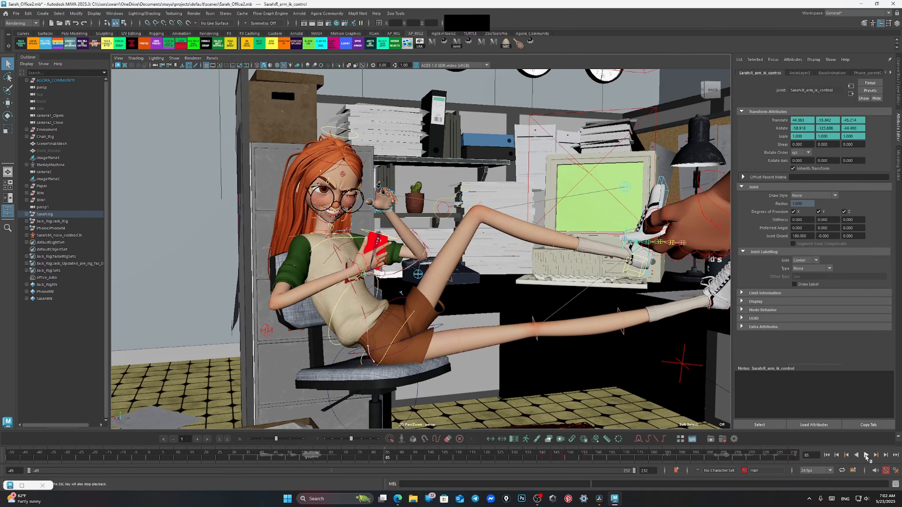
scroll(381, 371, "up", 5)
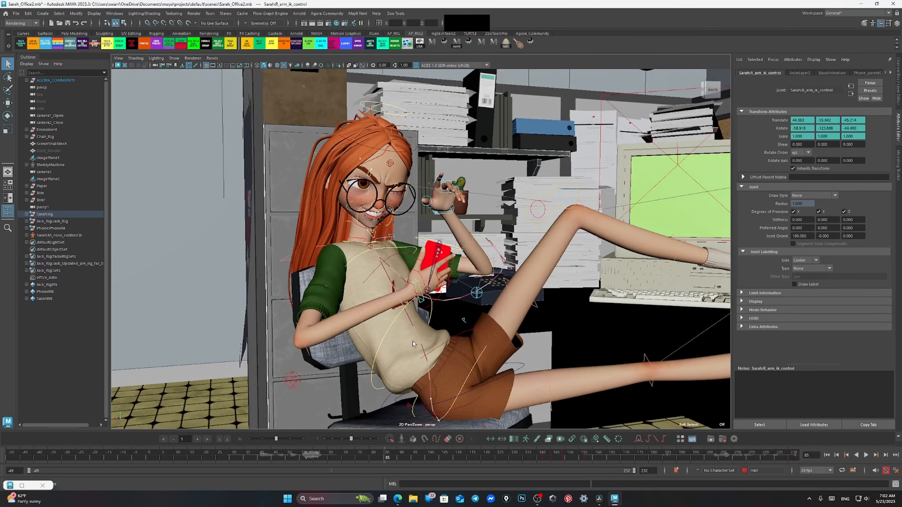
left_click_drag(414, 328, 422, 334, "alt")
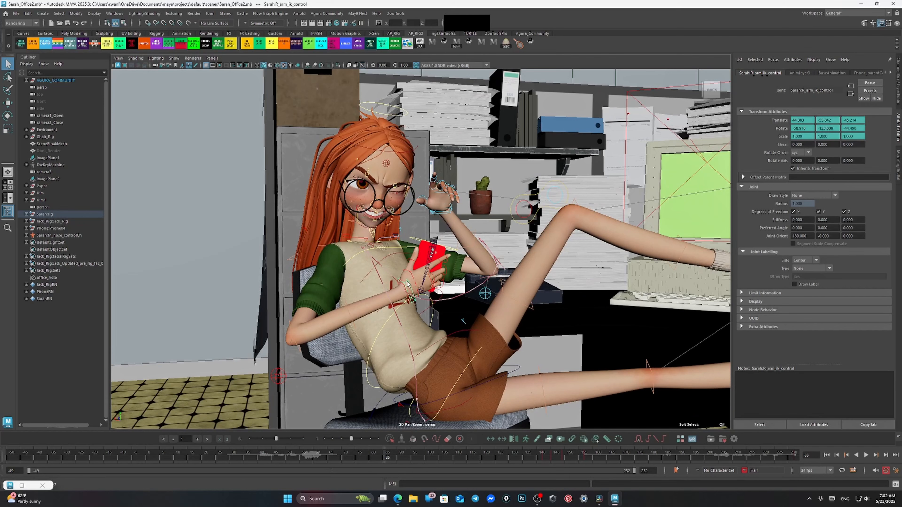
Step: Reset the girl's right arm IK control to its default translate and rotate values at frame 85
left_click(448, 439)
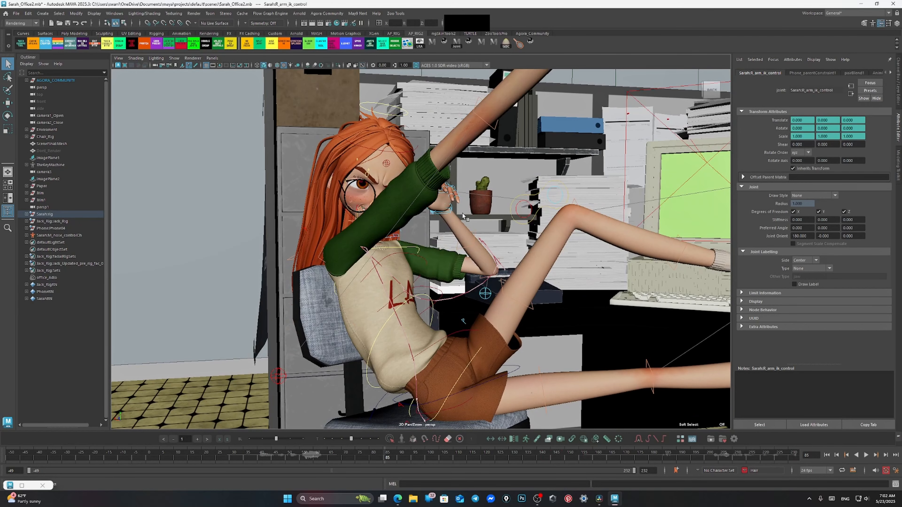
scroll(473, 211, "down", 5)
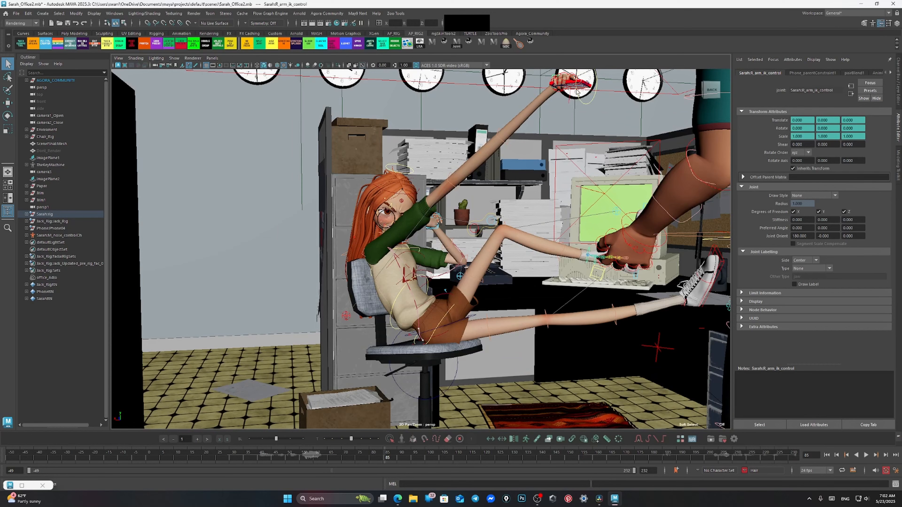
scroll(425, 223, "up", 3)
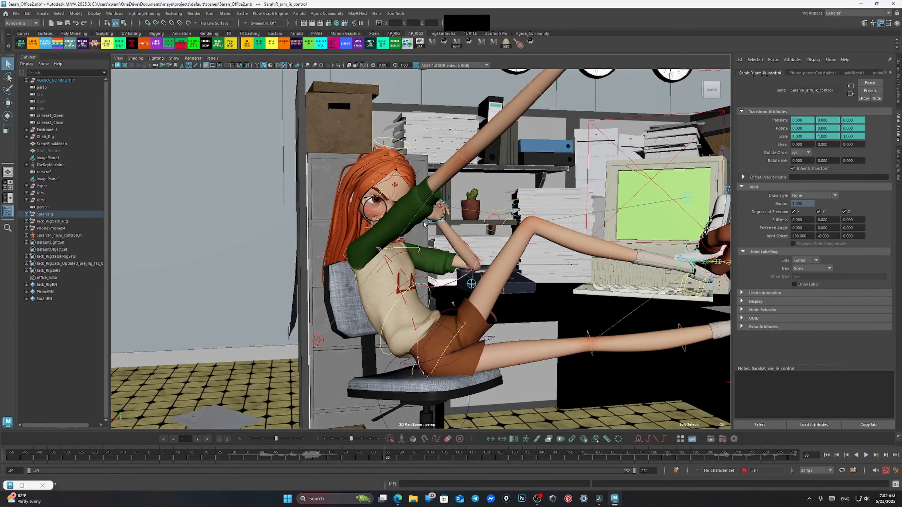
scroll(482, 173, "up", 3)
scroll(450, 204, "down", 5)
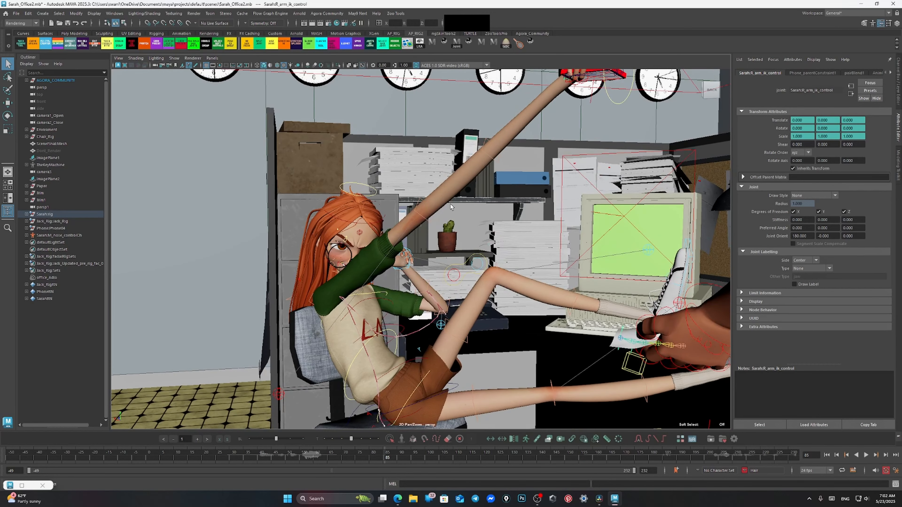
scroll(444, 206, "up", 2)
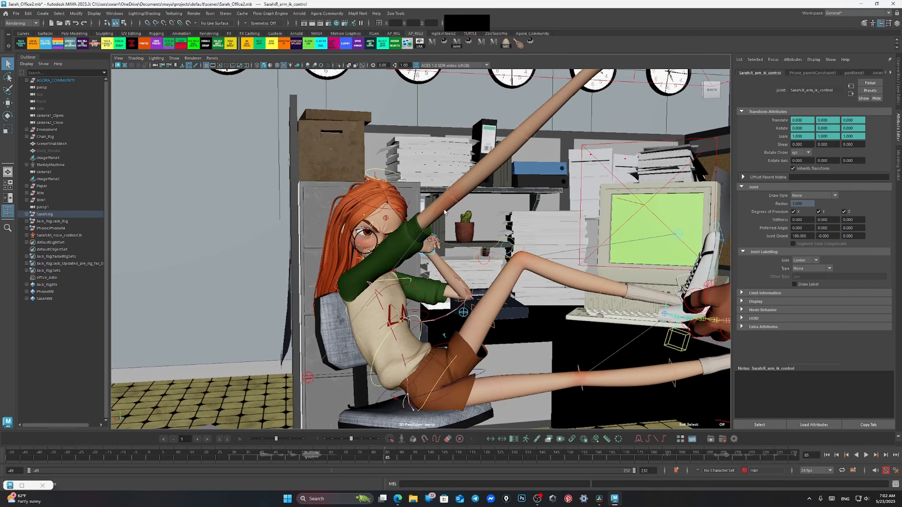
scroll(442, 210, "up", 2)
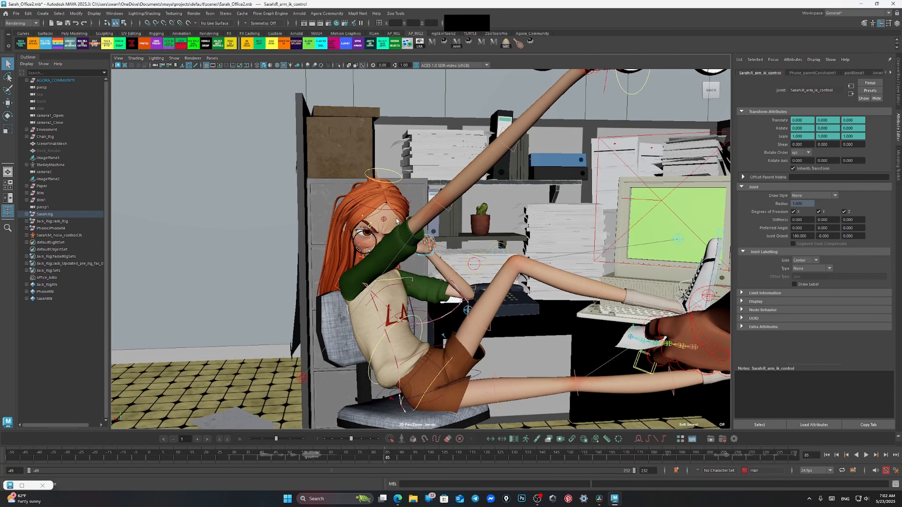
Step: Undo the reset of the right arm IK control and check the posed arm with the phone
key("ctrl+z")
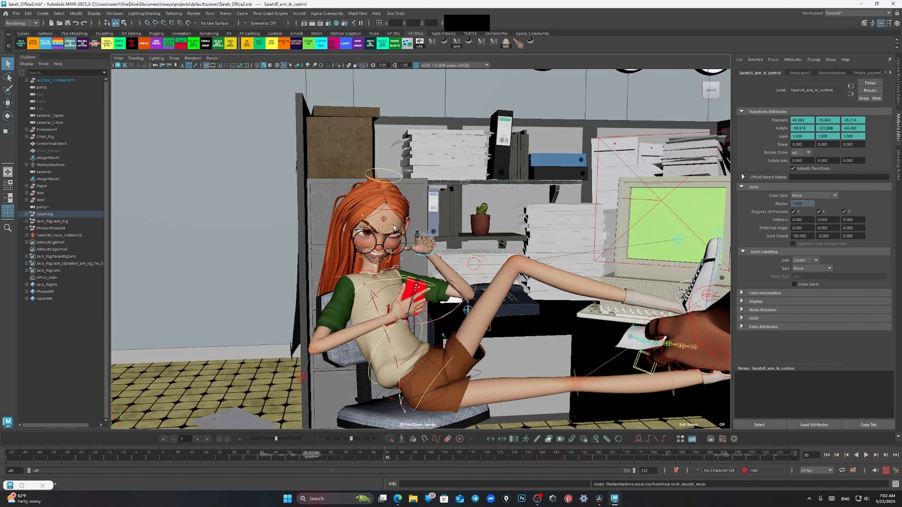
left_click_drag(393, 229, 394, 233, "alt")
middle_click_drag(396, 233, 422, 184, "alt")
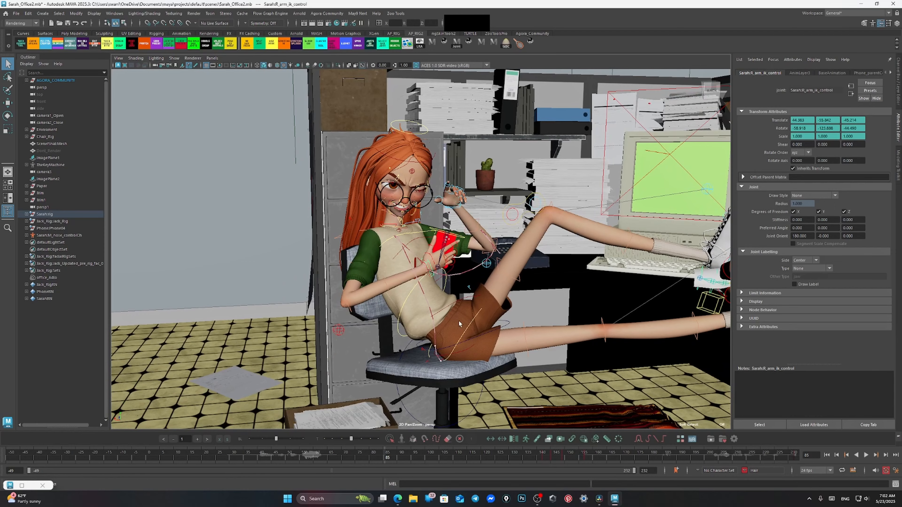
scroll(451, 283, "up", 3)
mouse_move(451, 283)
left_mouse_down("alt")
mouse_move(442, 284)
mouse_move(446, 296)
left_mouse_up("alt")
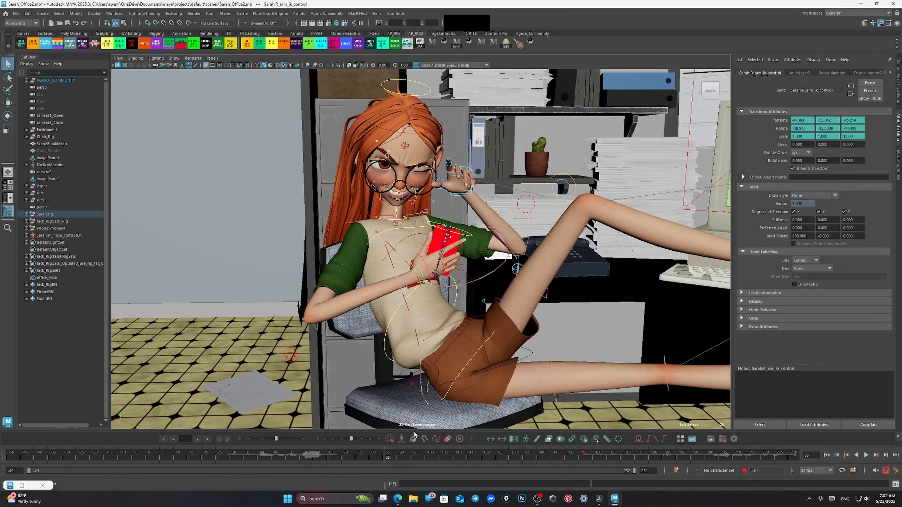
Step: Isolate the girl's whole rig in the viewport from her nose control, and restore the full scene
left_click(275, 255)
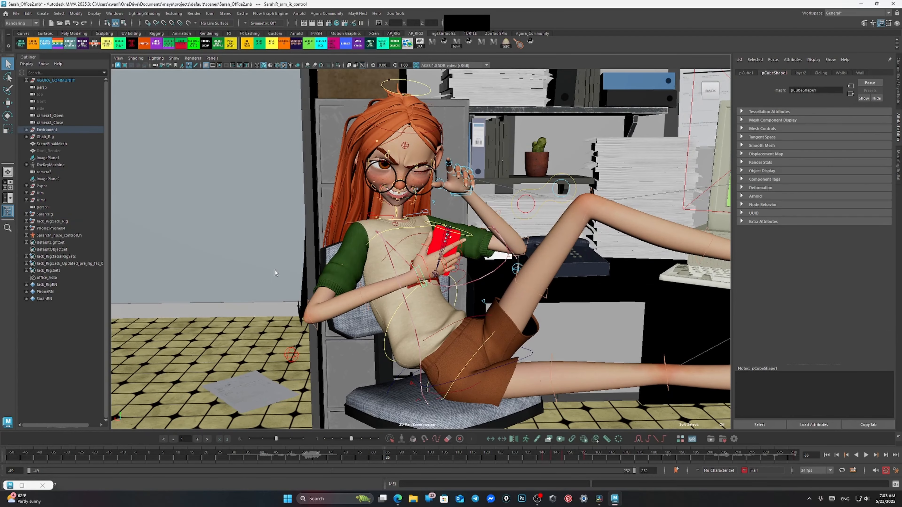
left_click(400, 182)
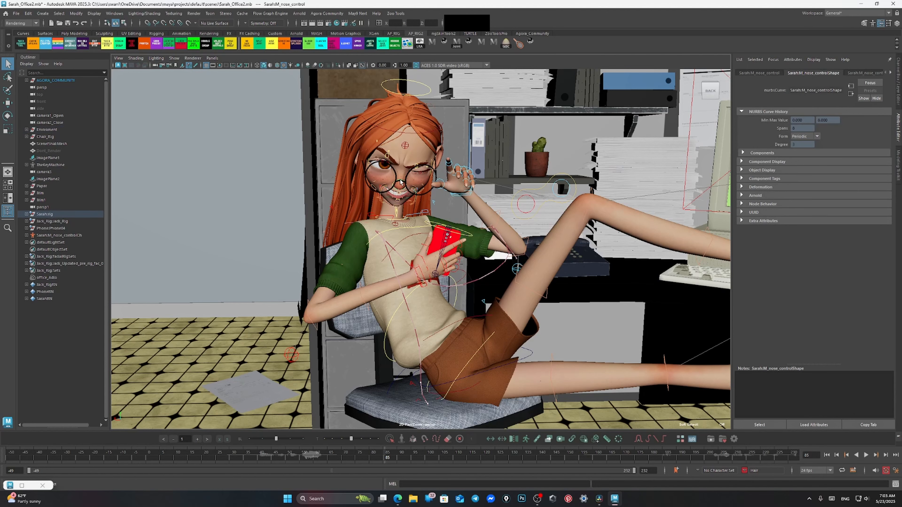
left_click(401, 439)
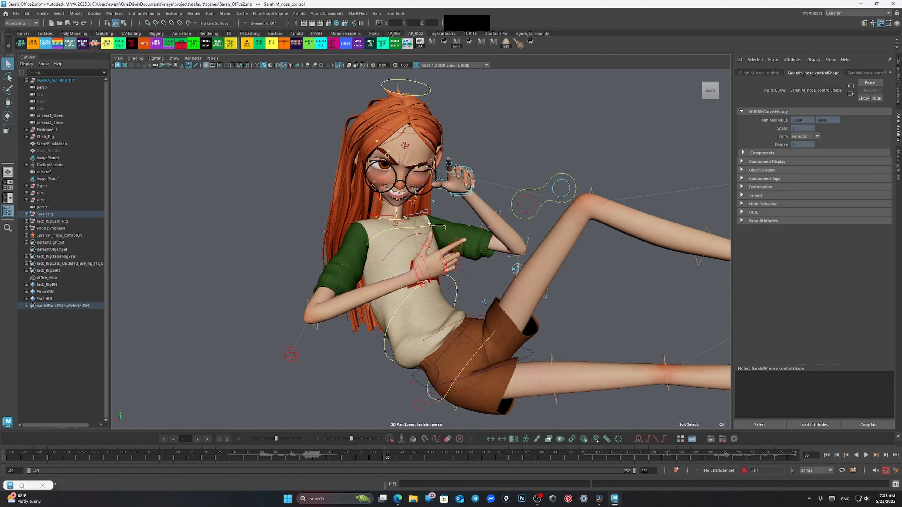
scroll(427, 221, "down", 6)
mouse_move(398, 204)
left_mouse_down("alt")
mouse_move(375, 192)
mouse_move(382, 196)
left_mouse_up("alt")
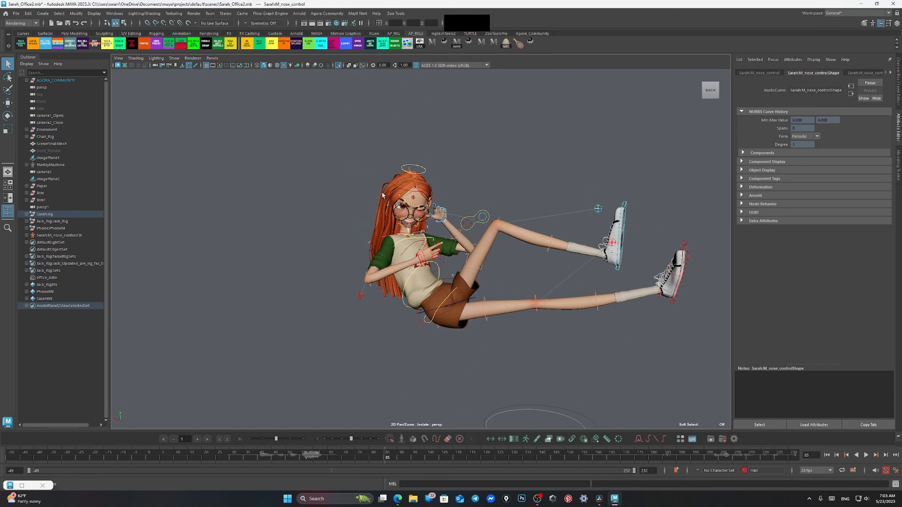
left_click(401, 439)
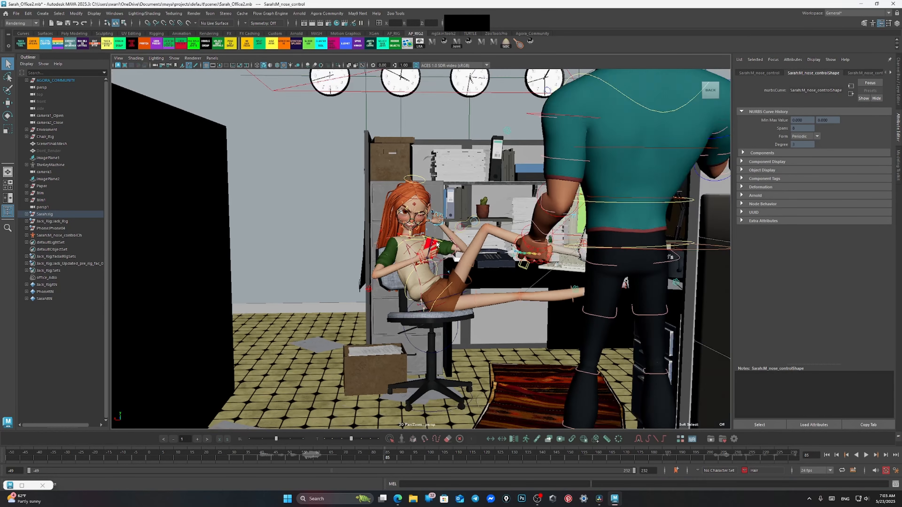
left_click_drag(437, 243, 382, 291, "alt")
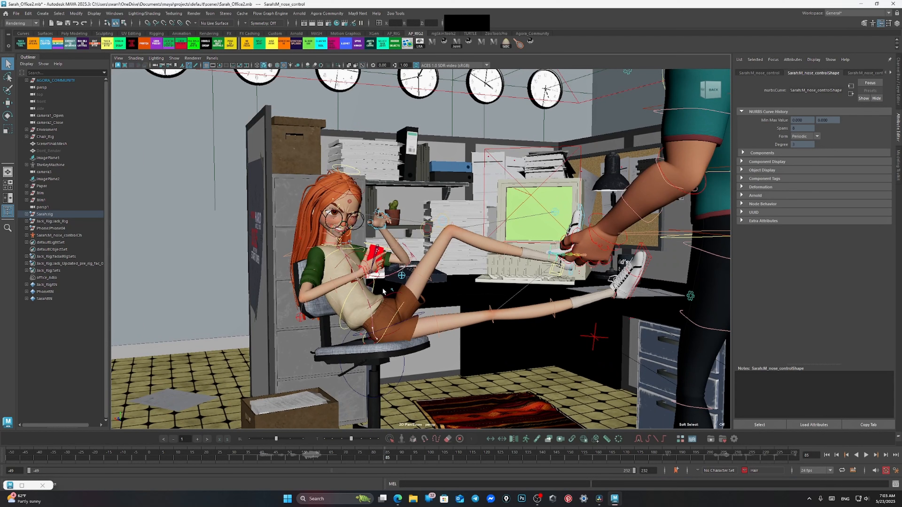
Step: Isolate both character rigs in the viewport, using a control on the girl and the man's left FK wrist control
left_click(351, 292)
left_click(586, 220)
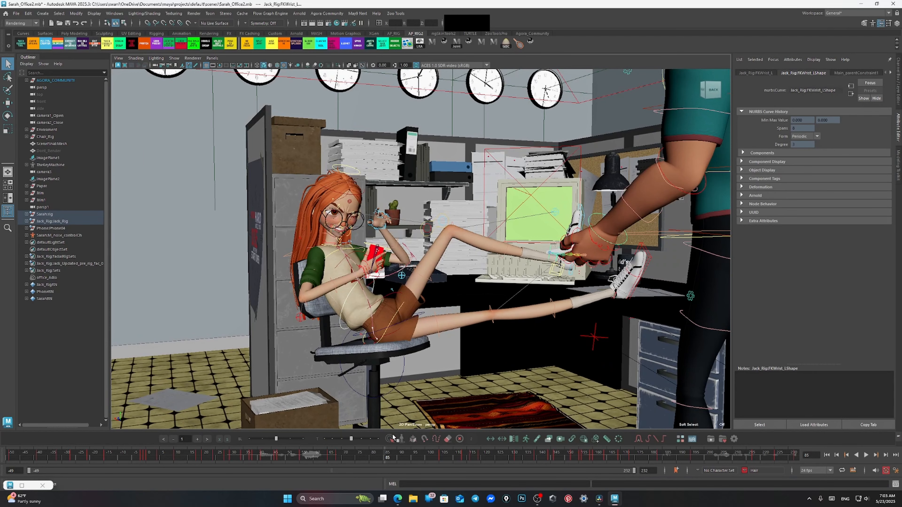
left_click(401, 439)
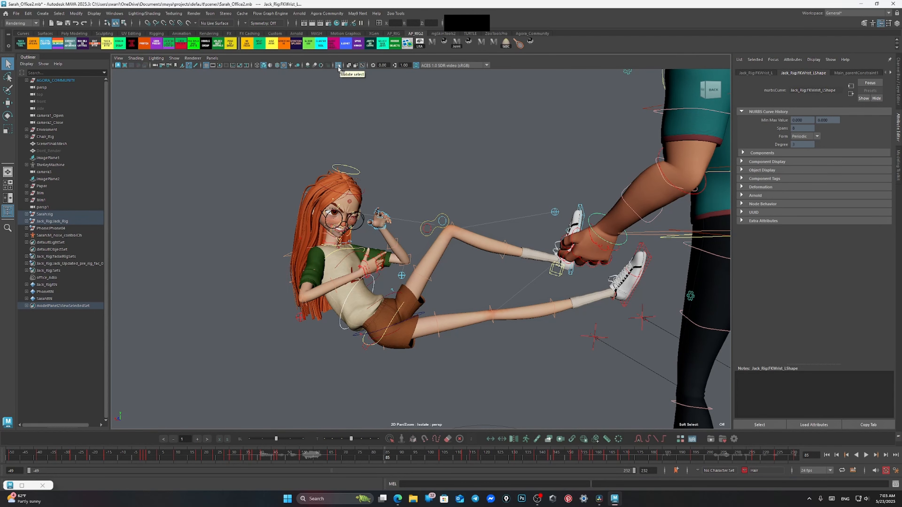
scroll(417, 202, "down", 5)
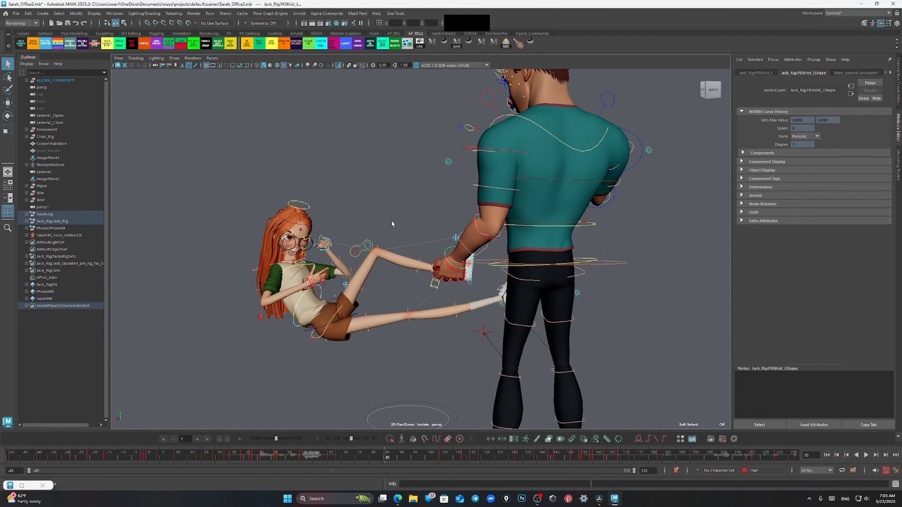
scroll(382, 209, "down", 2)
left_click_drag(382, 208, 387, 208, "alt")
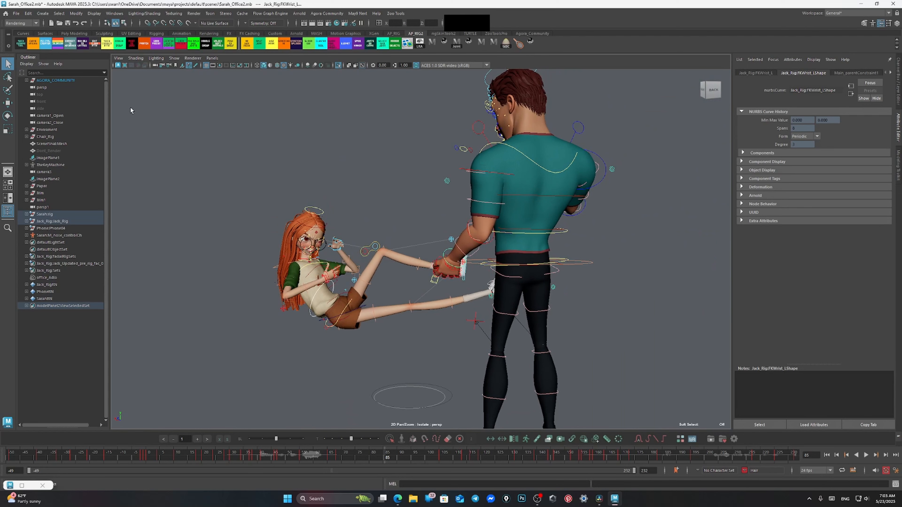
Step: Save the current scene and turn off the viewport isolation to show the whole office
left_click(16, 15)
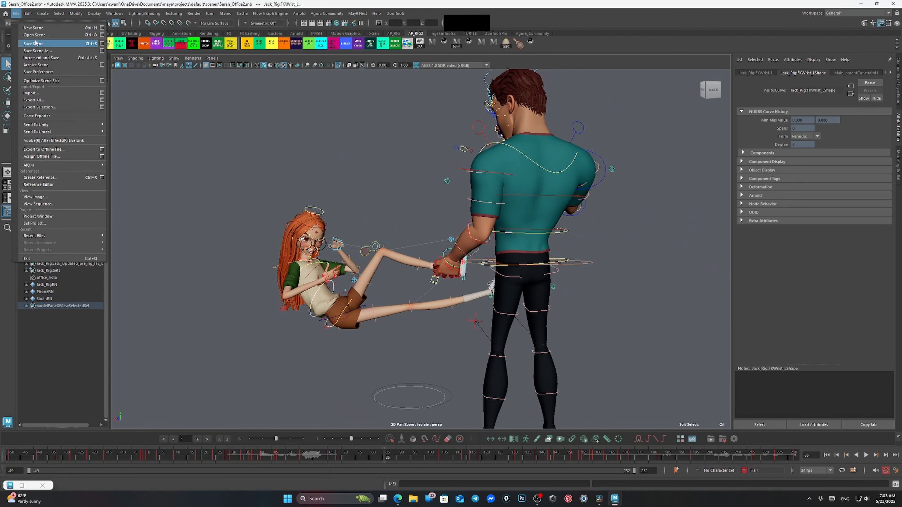
left_click(34, 43)
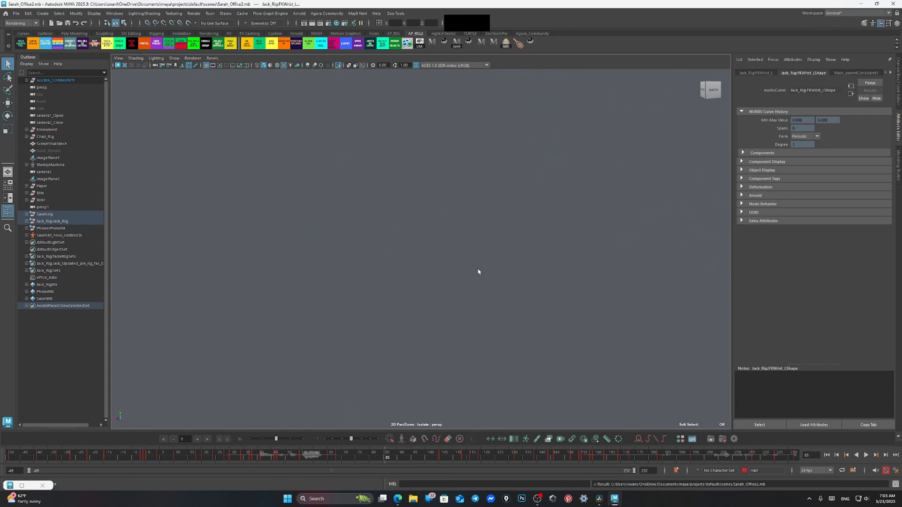
left_click(337, 66)
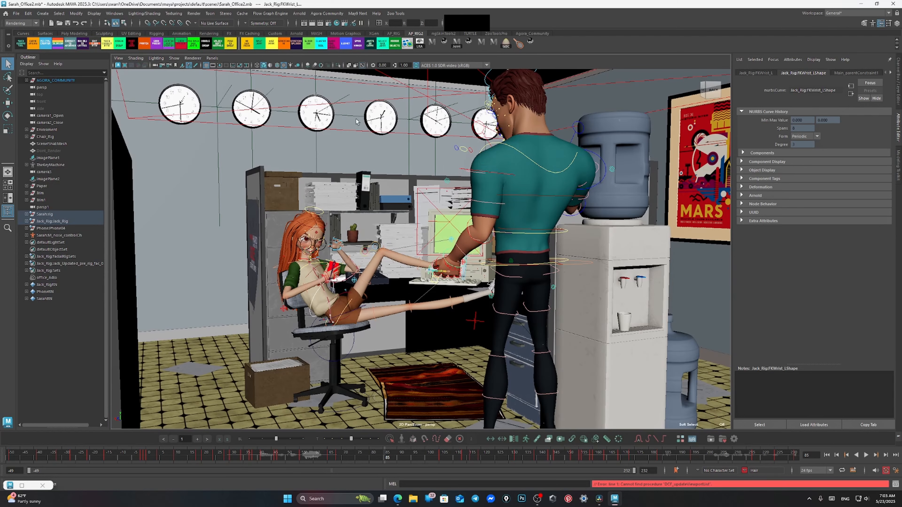
Step: Isolate both selected character rigs with the native view isolation, and bring the full office scene back
key("ctrl+1")
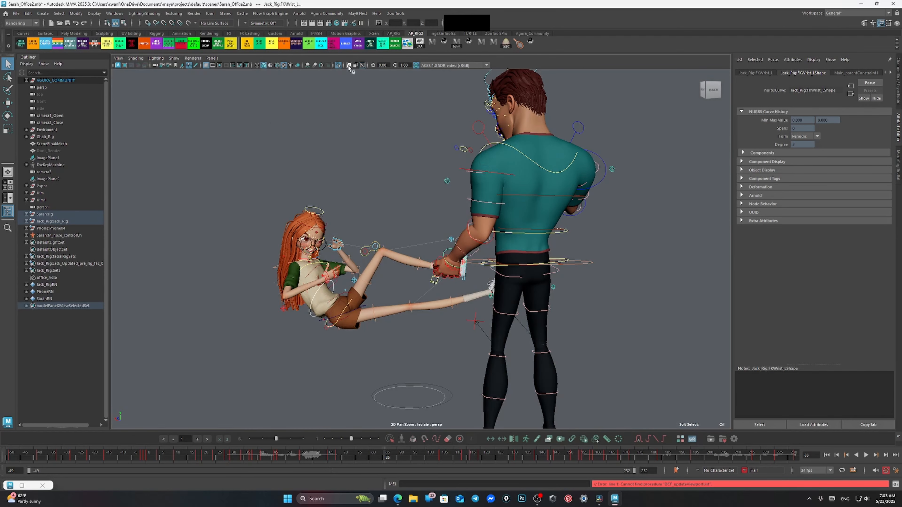
left_click(337, 65)
Step: Select the girl's right arm IK control, try a slight adjustment with the blend slider, and undo the blend
left_click_drag(375, 153, 348, 145, "alt")
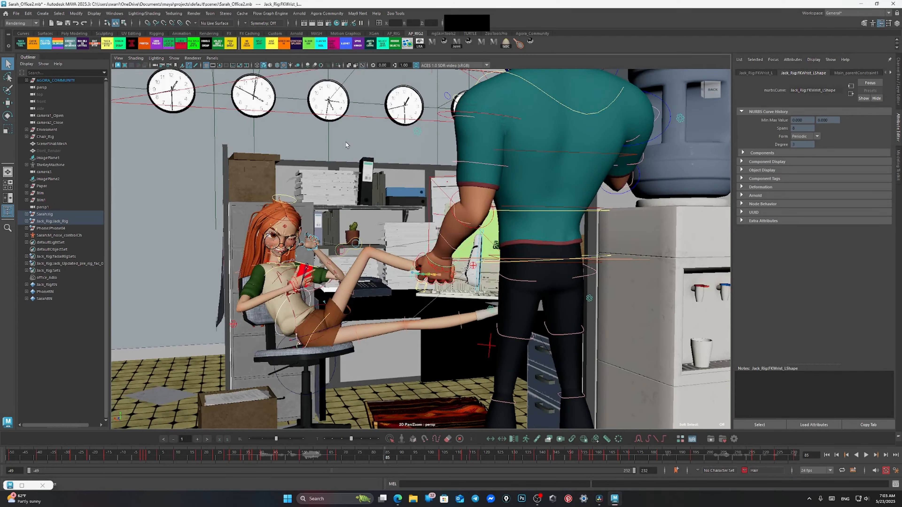
middle_click_drag(318, 195, 387, 171, "alt")
right_click_drag(387, 171, 437, 248, "alt")
middle_click_drag(287, 278, 356, 276, "alt")
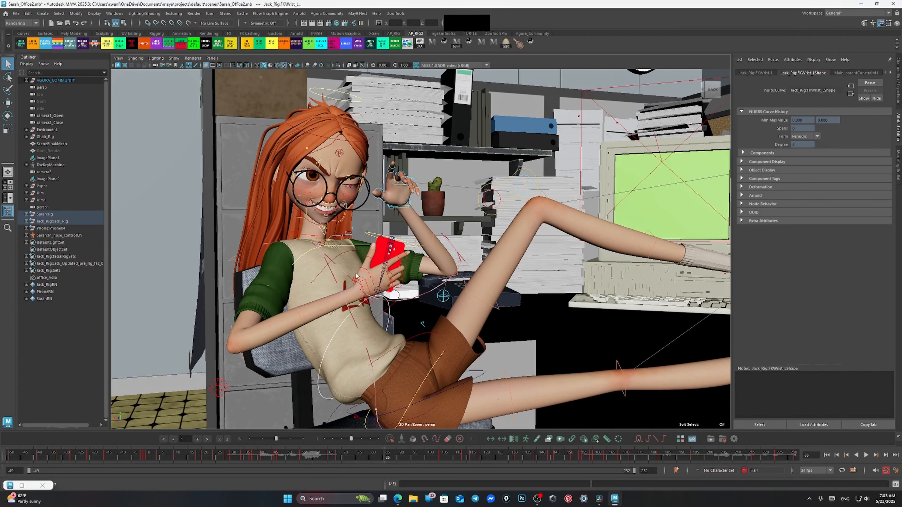
left_click(362, 282)
mouse_move(277, 439)
left_mouse_down()
mouse_move(256, 439)
mouse_move(300, 439)
mouse_move(271, 439)
left_mouse_up()
key("ctrl+z")
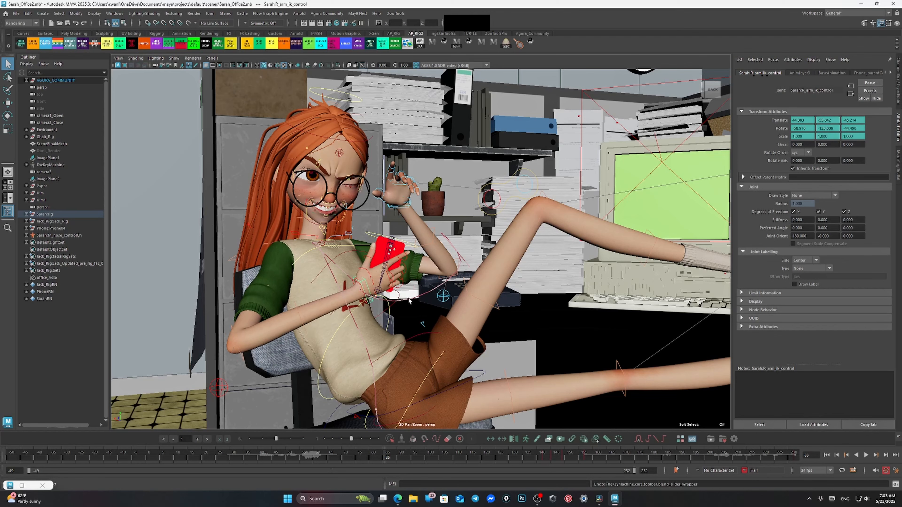
Step: Apply Copy Opposite from the girl's right arm IK control to her other arm, and undo the copy
scroll(405, 284, "down", 3)
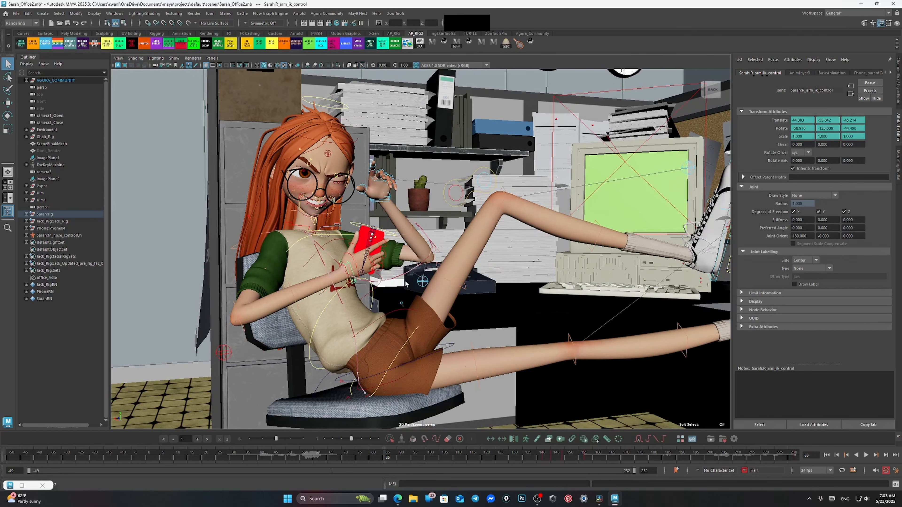
scroll(405, 284, "up", 3)
left_click_drag(397, 281, 551, 416, "alt")
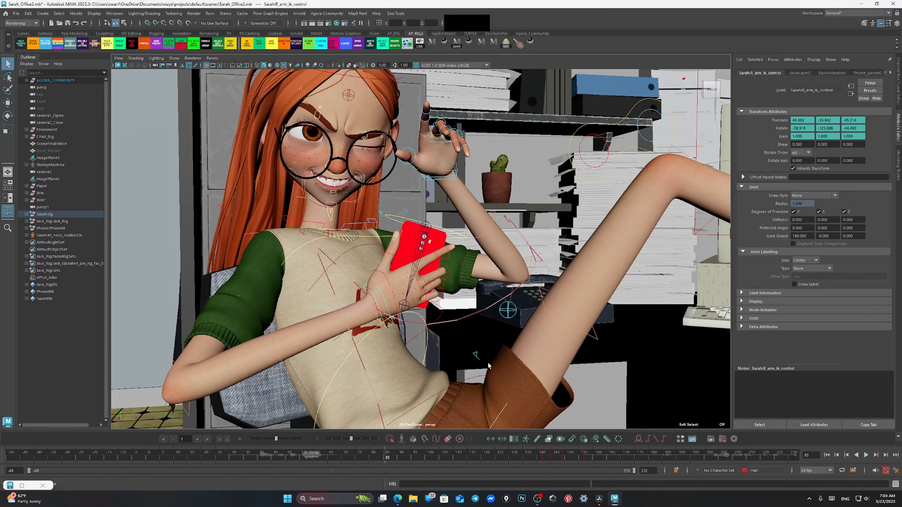
middle_click_drag(388, 301, 521, 291, "alt")
scroll(490, 280, "up", 2)
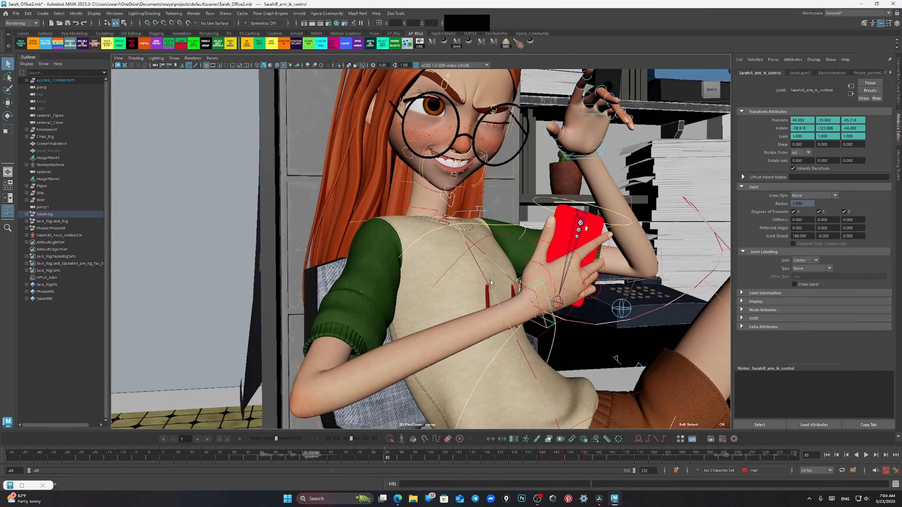
left_click_drag(490, 280, 477, 281, "alt")
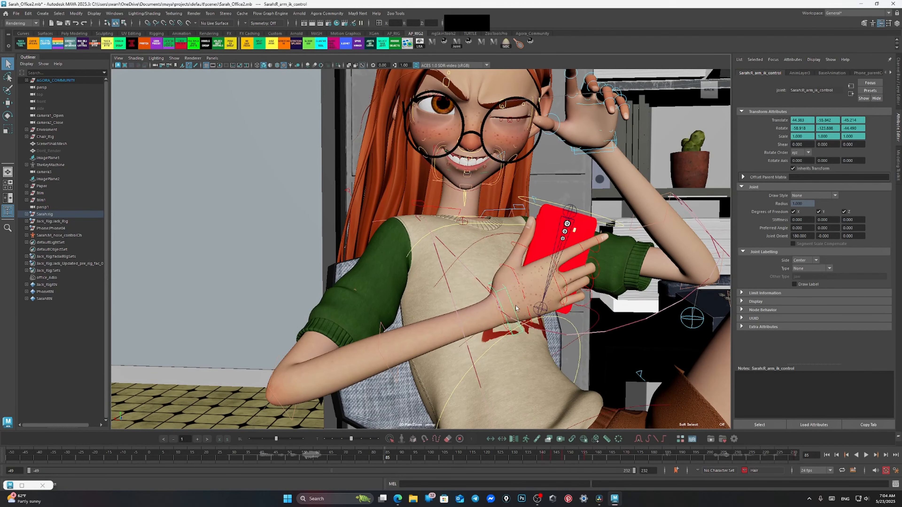
left_click(502, 439)
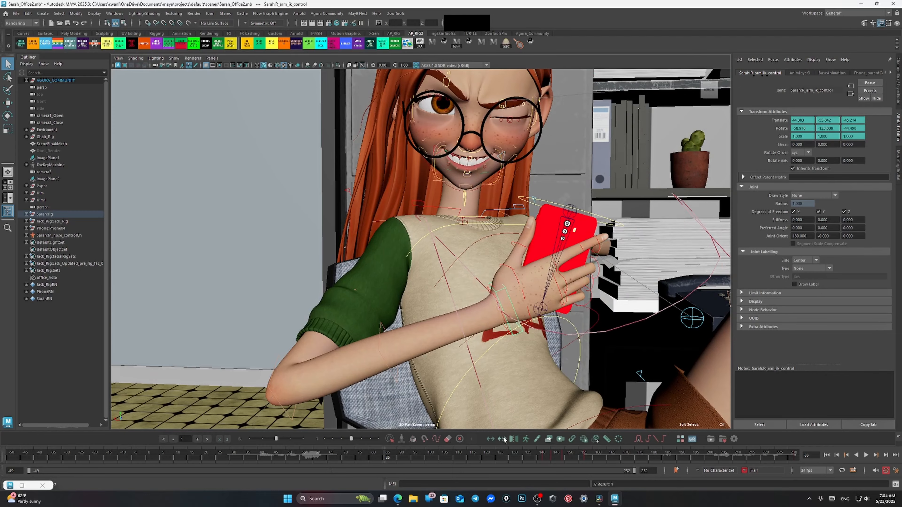
scroll(550, 326, "down", 3)
left_click_drag(549, 326, 474, 293, "alt")
key("ctrl+z")
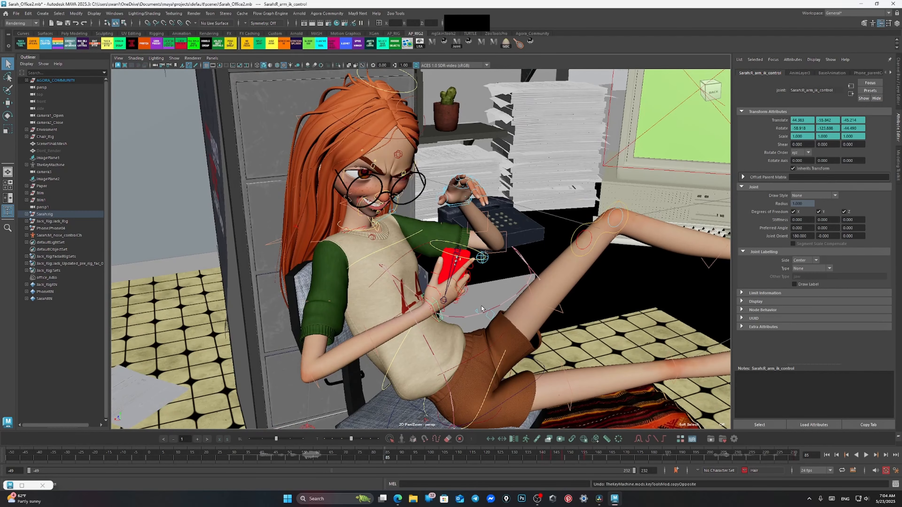
Step: Mirror the pose of the girl's right arm IK control, and undo the mirroring
right_click_drag(484, 388, 466, 418, "alt")
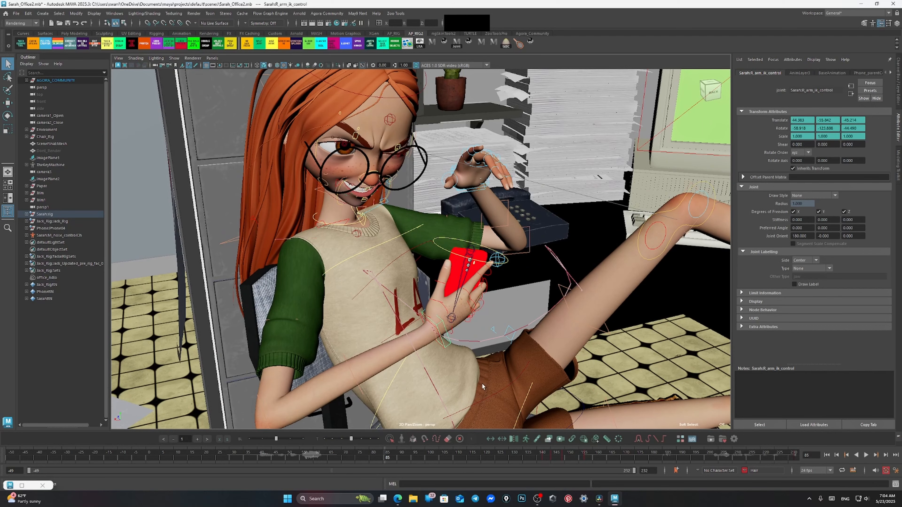
left_click(513, 439)
scroll(463, 326, "down", 5)
left_click_drag(463, 325, 446, 317, "alt")
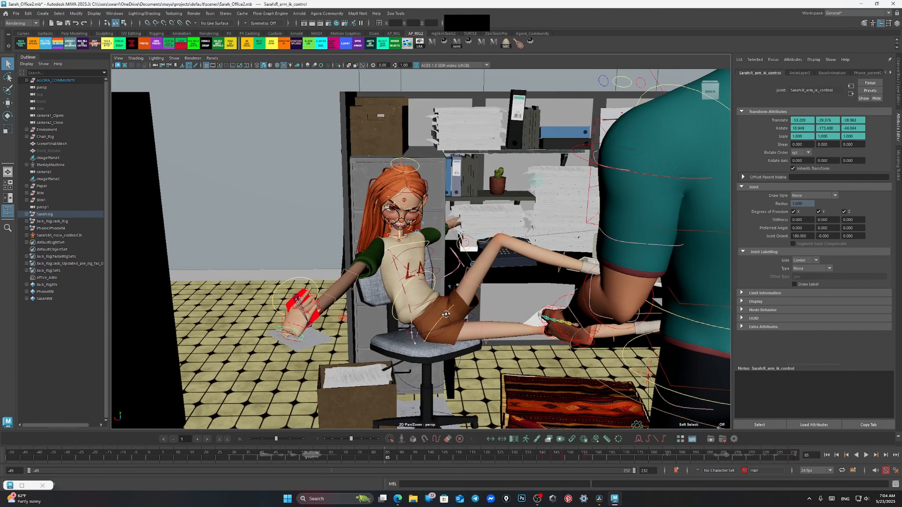
key("ctrl+z")
scroll(443, 284, "up", 5)
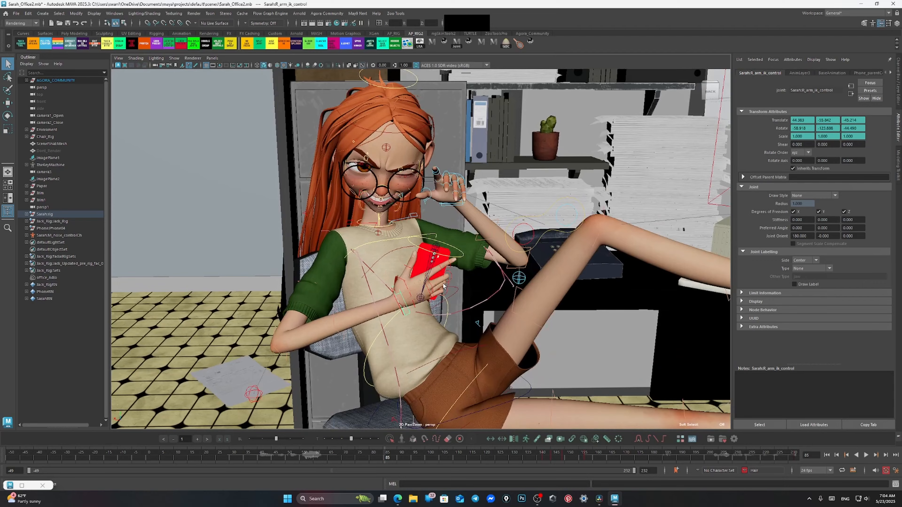
scroll(442, 285, "up", 3)
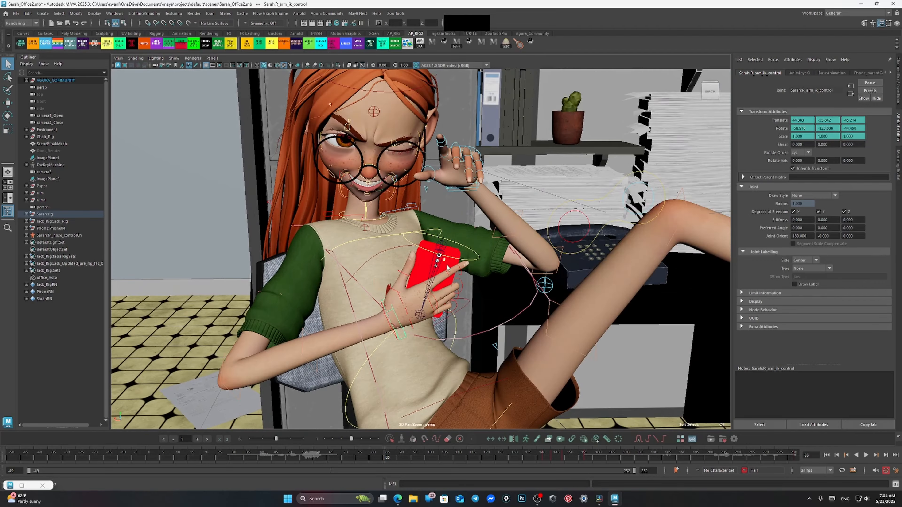
left_click_drag(440, 263, 451, 257, "alt")
scroll(417, 216, "down", 4)
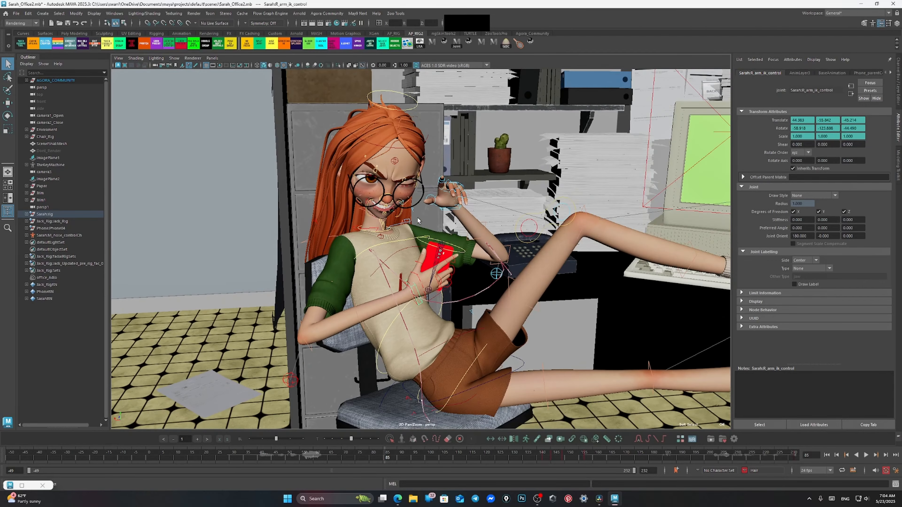
left_click_drag(417, 216, 511, 392, "alt")
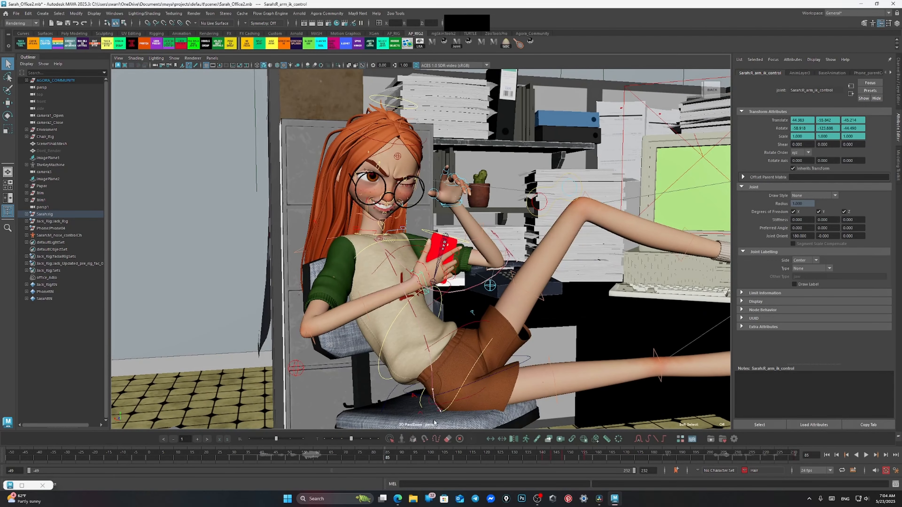
scroll(481, 280, "down", 4)
left_click_drag(483, 282, 472, 279, "alt")
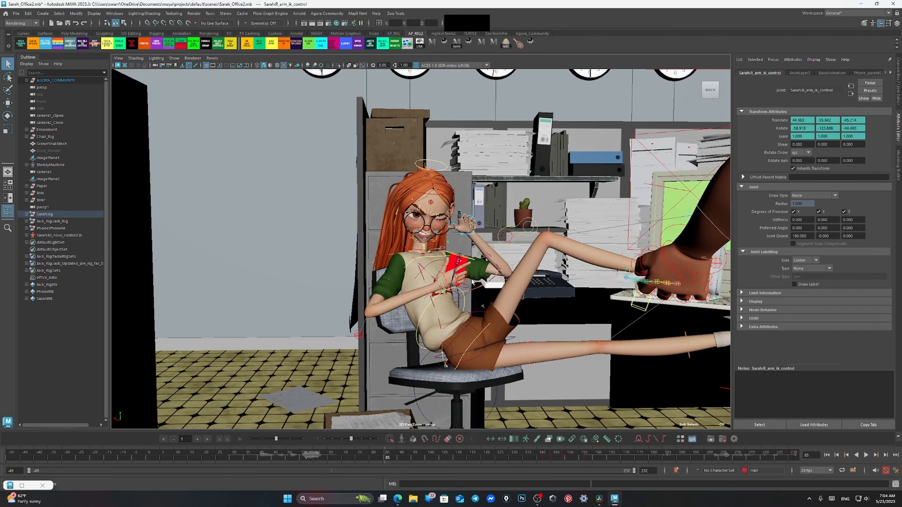
scroll(475, 278, "up", 6)
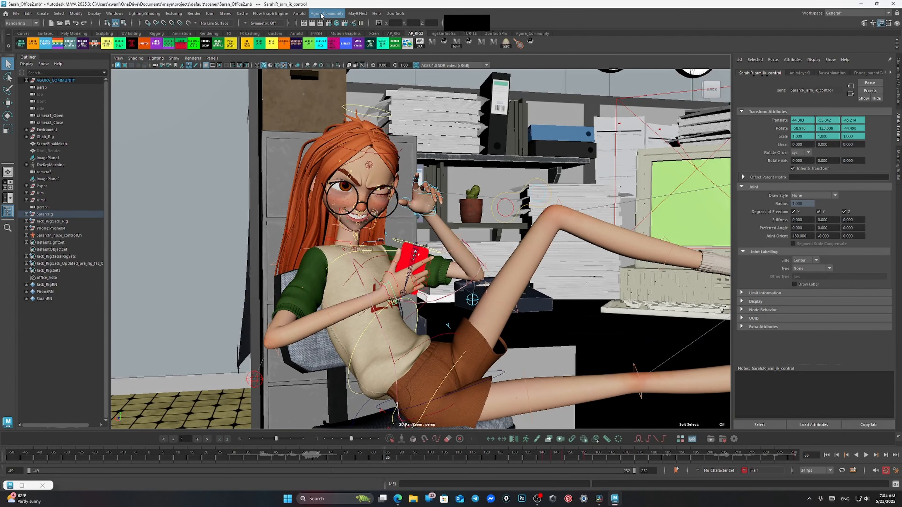
Step: Open the Agora Community Image Plane tool and place its window clear of the characters
left_click(319, 14)
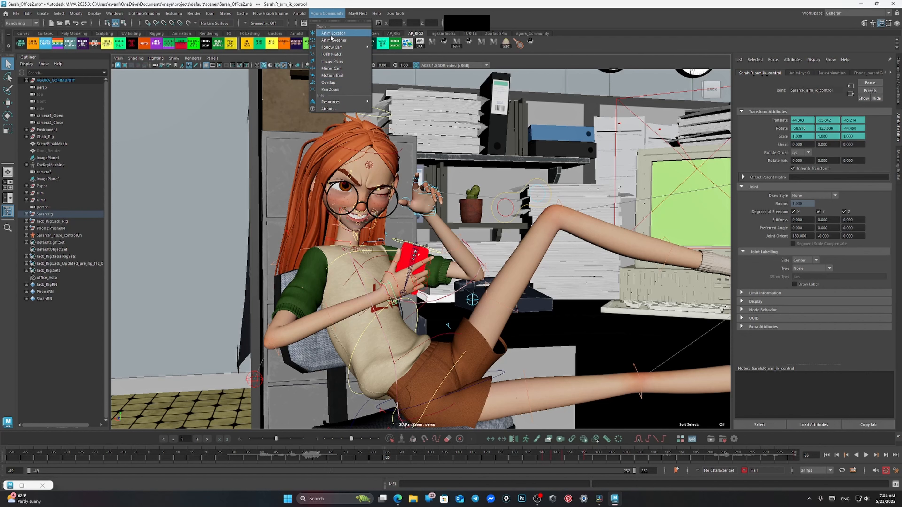
left_click(330, 62)
left_click_drag(118, 113, 139, 106)
scroll(315, 122, "down", 3)
scroll(343, 121, "up", 5)
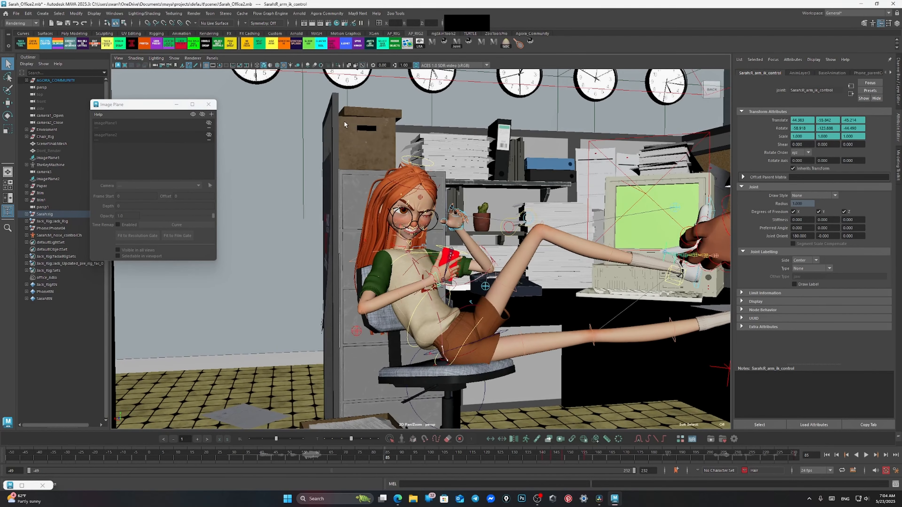
scroll(335, 127, "down", 5)
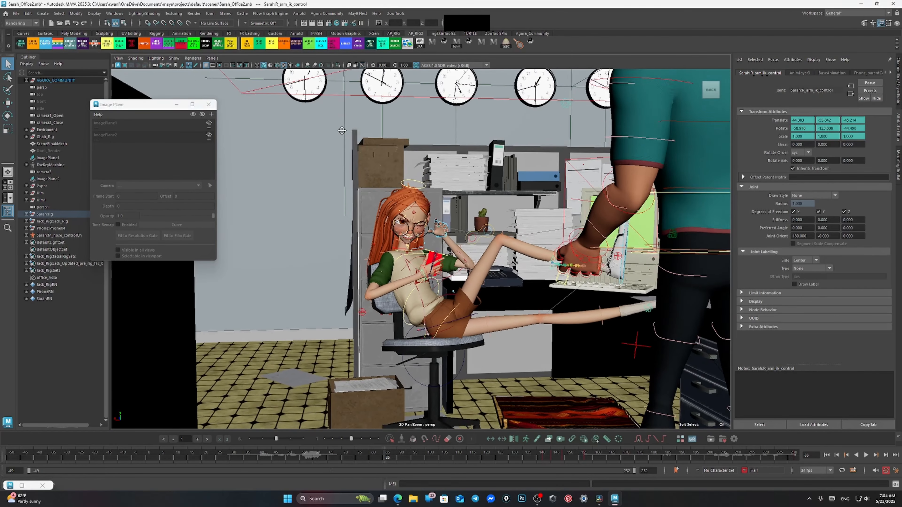
Step: Make the reference footage planes imagePlane1 and imagePlane2 visible in the scene
left_click(209, 123)
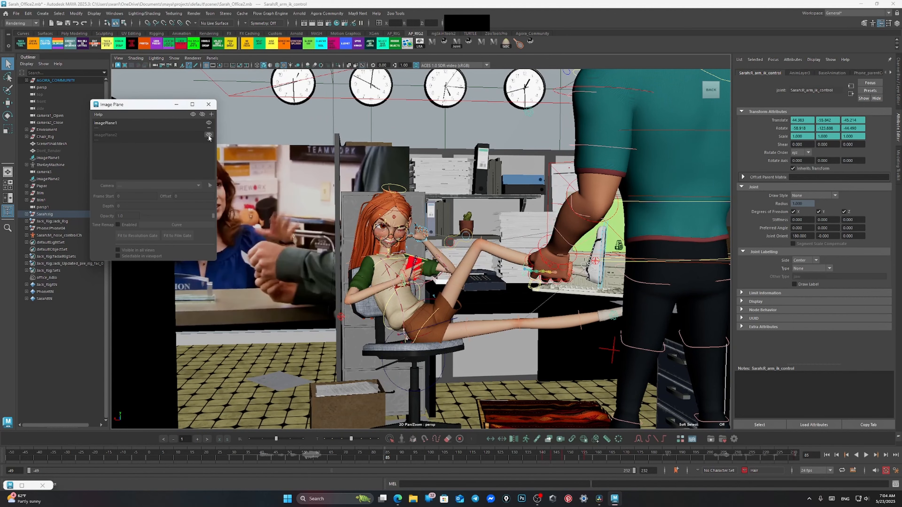
left_click(209, 135)
scroll(359, 191, "down", 8)
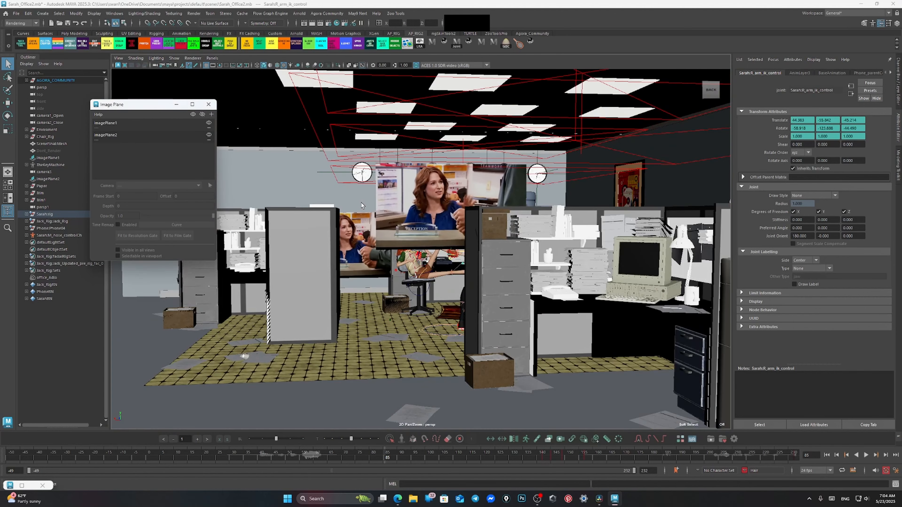
Step: Play the animation alongside the two reference footage planes to compare them, and stop the playback
scroll(361, 203, "up", 3)
left_click_drag(458, 288, 471, 276, "alt")
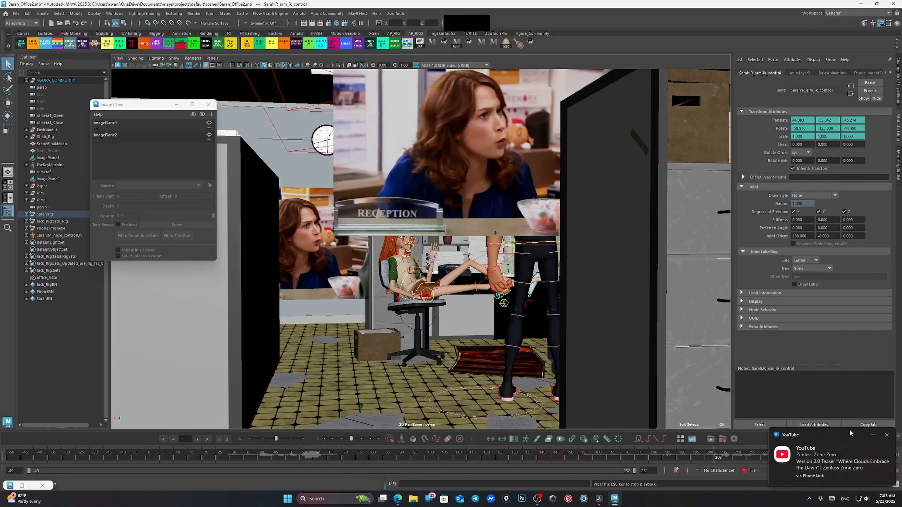
left_click(886, 435)
left_click(866, 455)
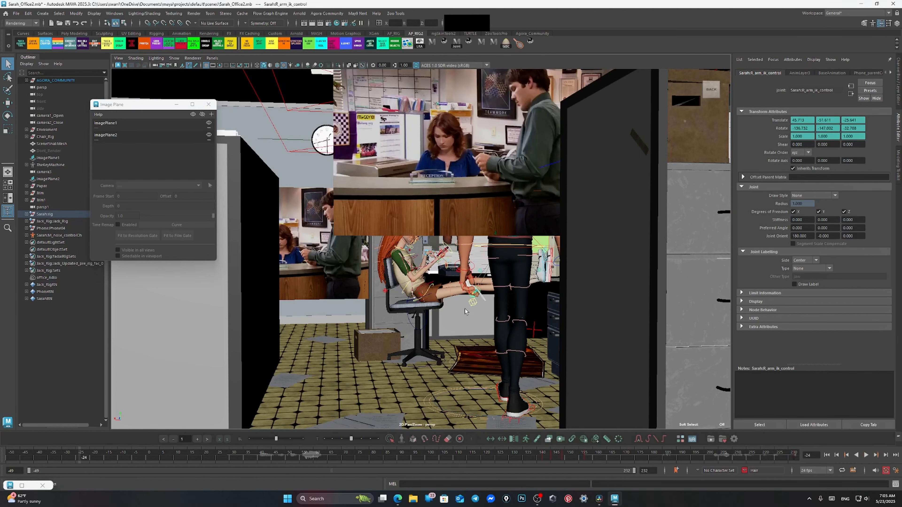
Step: Hide both reference planes, imagePlane1 and imagePlane2
left_click(209, 123)
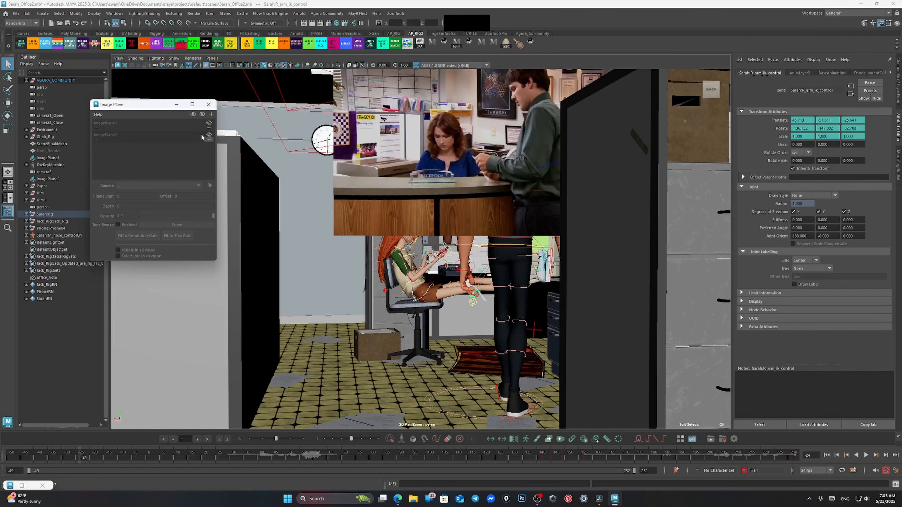
left_click(209, 135)
Step: Play the office animation without the reference planes to view the girl's performance, and stop the playback
scroll(405, 238, "up", 10)
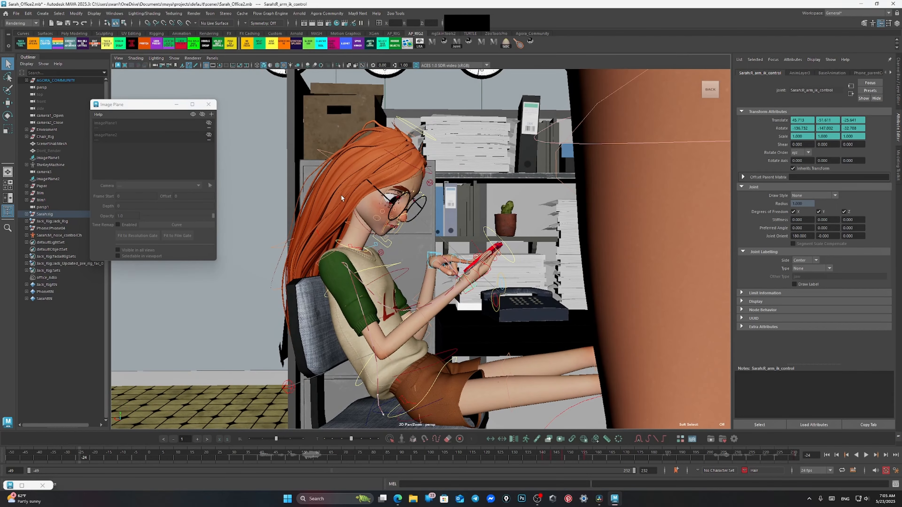
left_click_drag(340, 197, 356, 196, "alt")
scroll(391, 207, "down", 8)
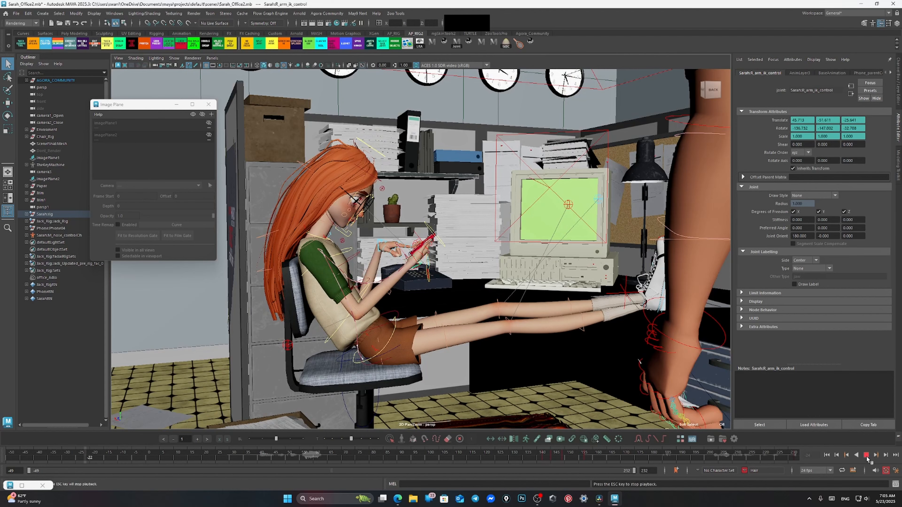
left_click(866, 455)
left_click(866, 455)
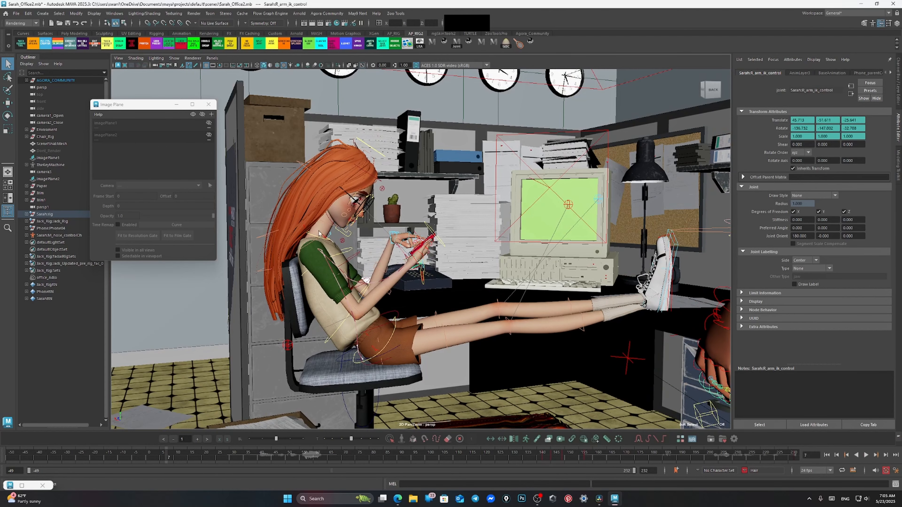
Step: Select imagePlane1 in the Image Plane tool to load its settings, and close the tool
left_click(171, 127)
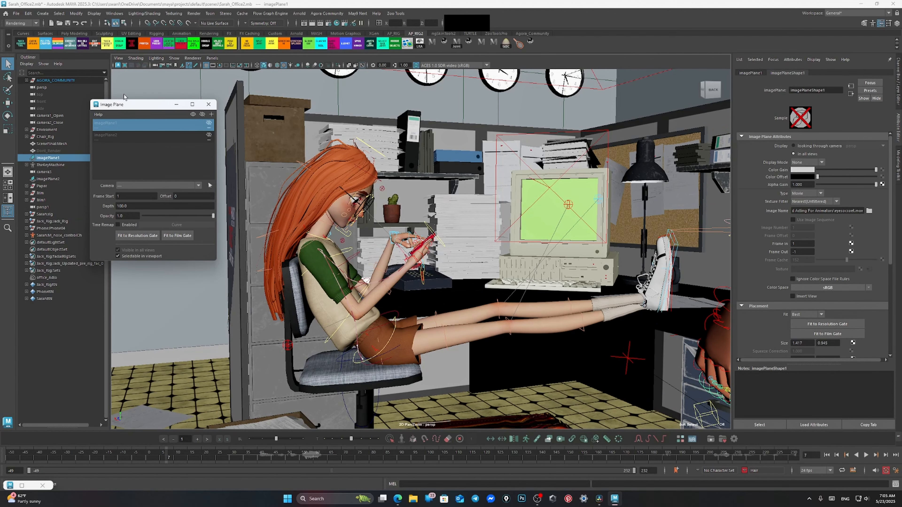
left_click(209, 104)
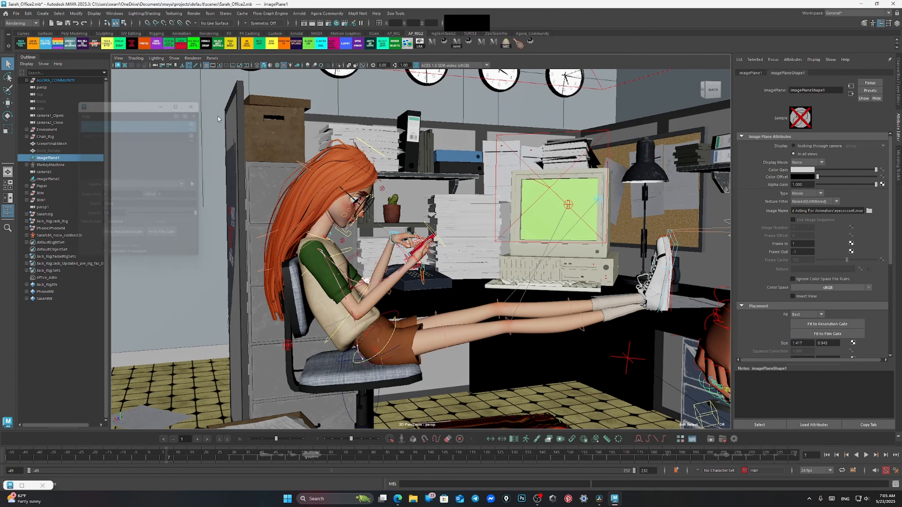
Step: Open the Agora Community Overlap tool with the girl and her desk in view
scroll(403, 189, "up", 5)
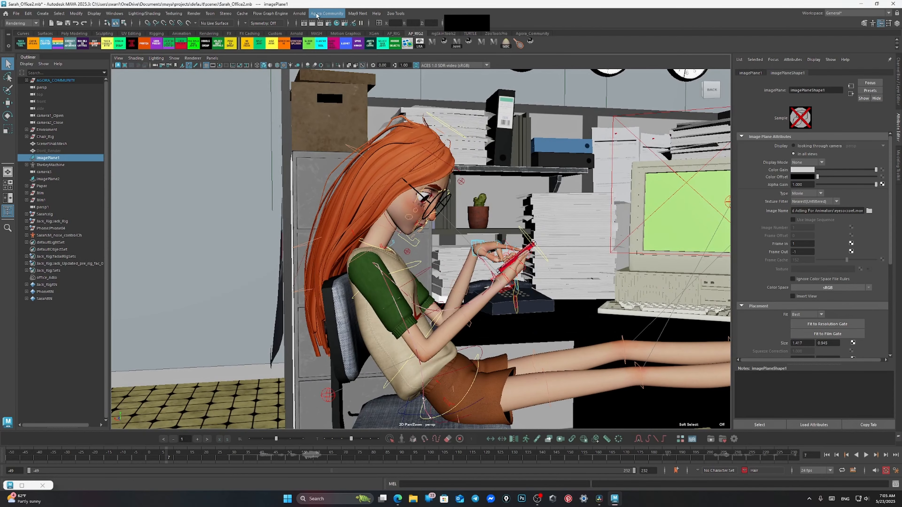
left_click(316, 14)
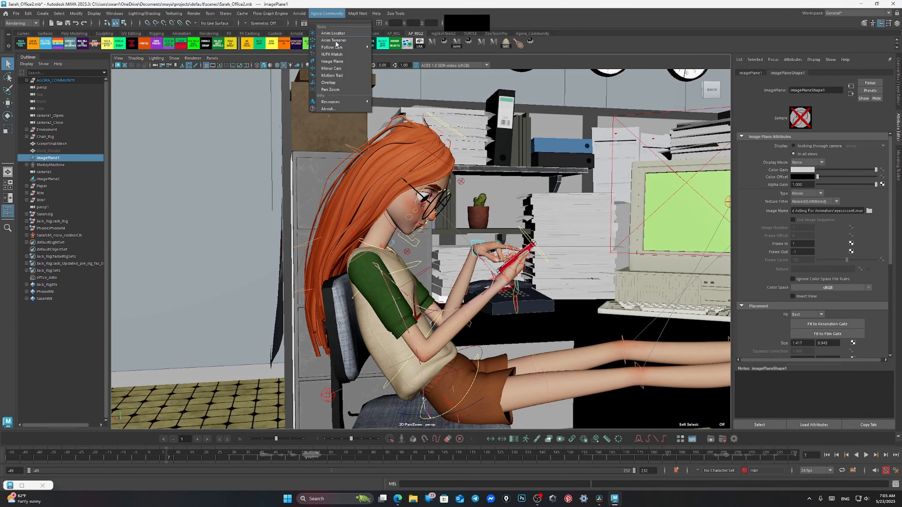
left_click(326, 83)
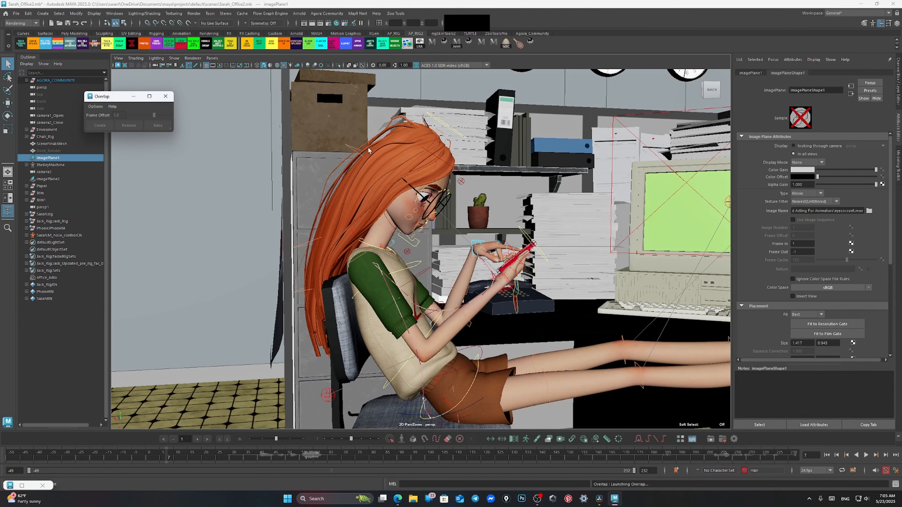
scroll(368, 147, "down", 5)
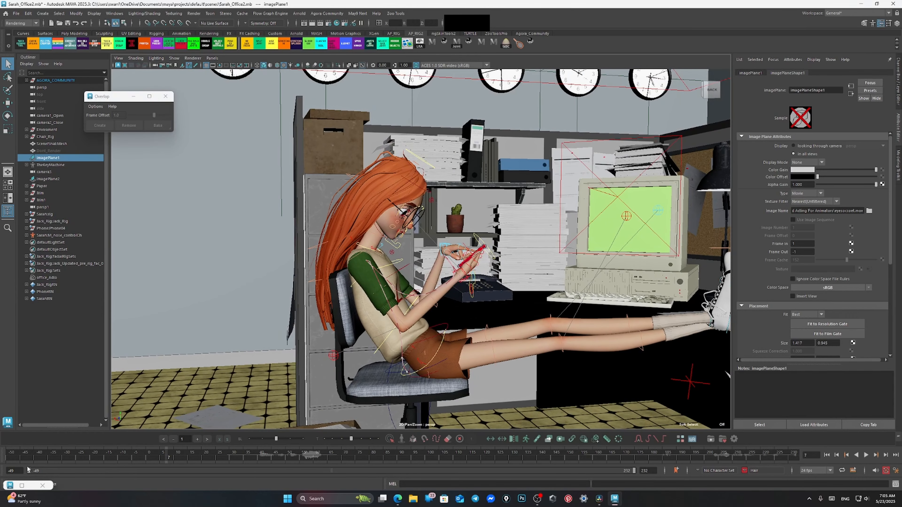
Step: Play the office animation from the start of the range to review the girl's hair movement, and stop the playback
left_click_drag(23, 458, 0, 457)
left_click(866, 456)
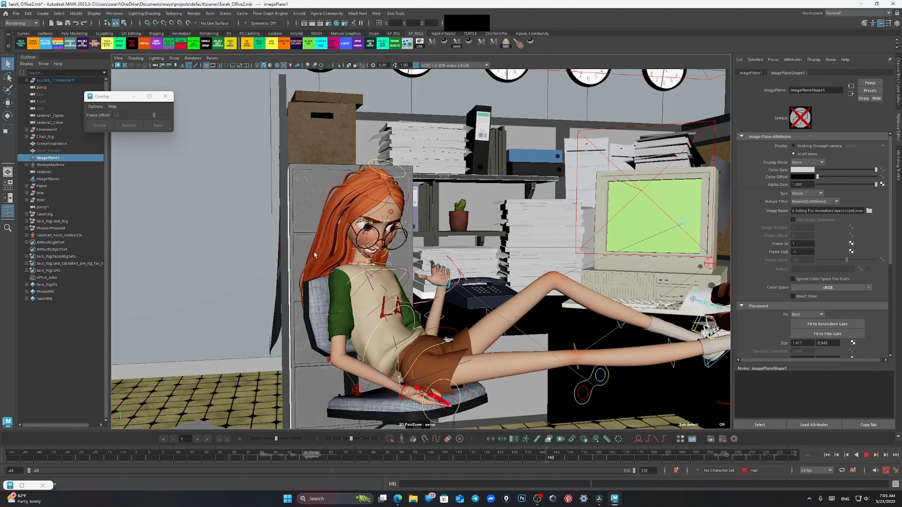
left_click(865, 456)
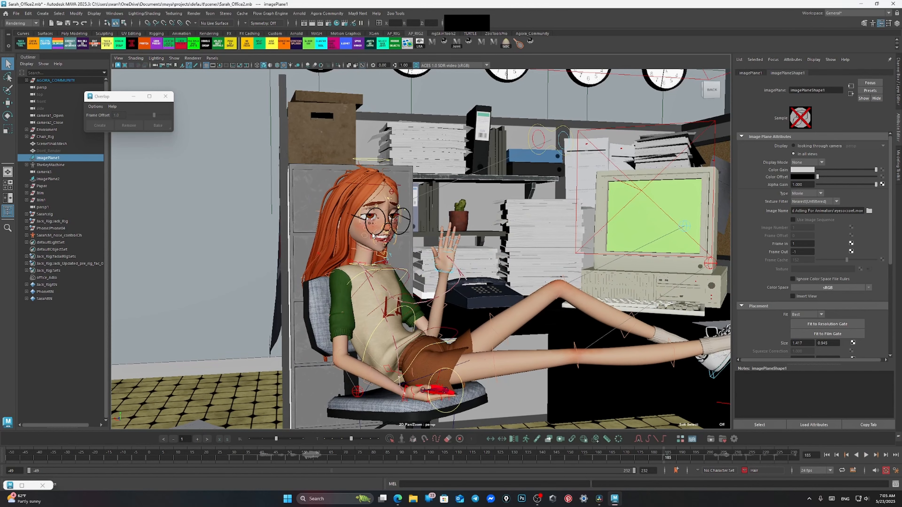
Step: Select the girl's second hair control and show its channels together with the animation layers
scroll(320, 227, "up", 3)
left_click_drag(312, 227, 375, 191, "alt")
scroll(350, 213, "down", 2)
scroll(349, 213, "up", 3)
scroll(373, 193, "down", 1)
left_click(323, 188)
scroll(369, 188, "up", 2)
scroll(591, 232, "down", 2)
left_click_drag(580, 228, 561, 219, "alt")
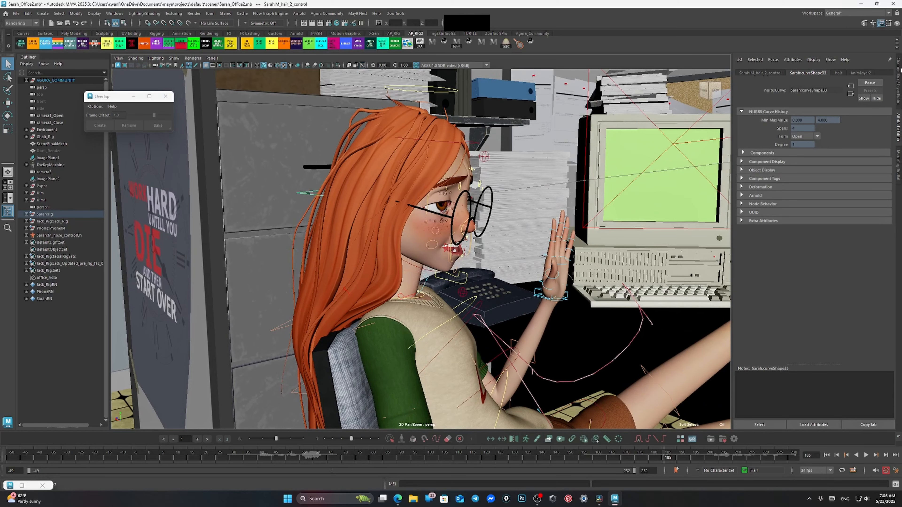
left_click(899, 74)
left_click(834, 325)
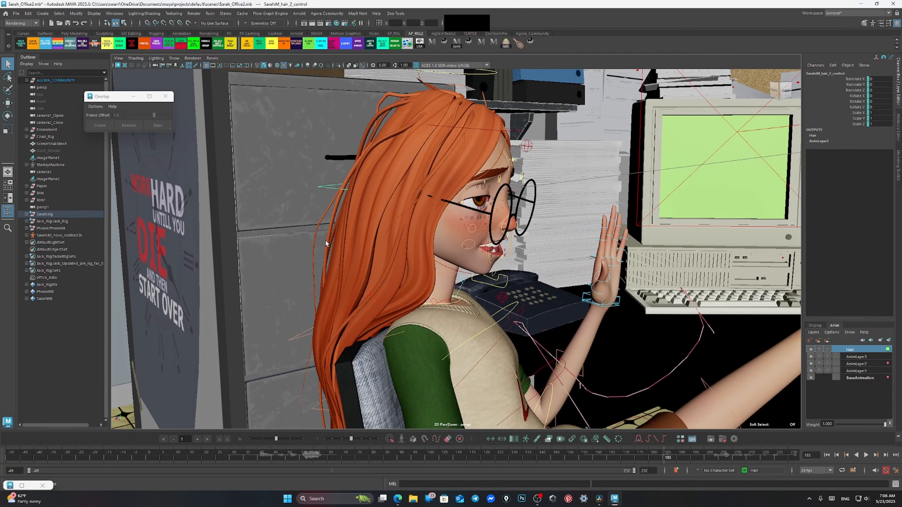
Step: At frame 63, move the third hair control up and back so the hair swings out behind the girl
left_click_drag(304, 335, 355, 324, "alt")
left_click_drag(227, 456, 324, 460)
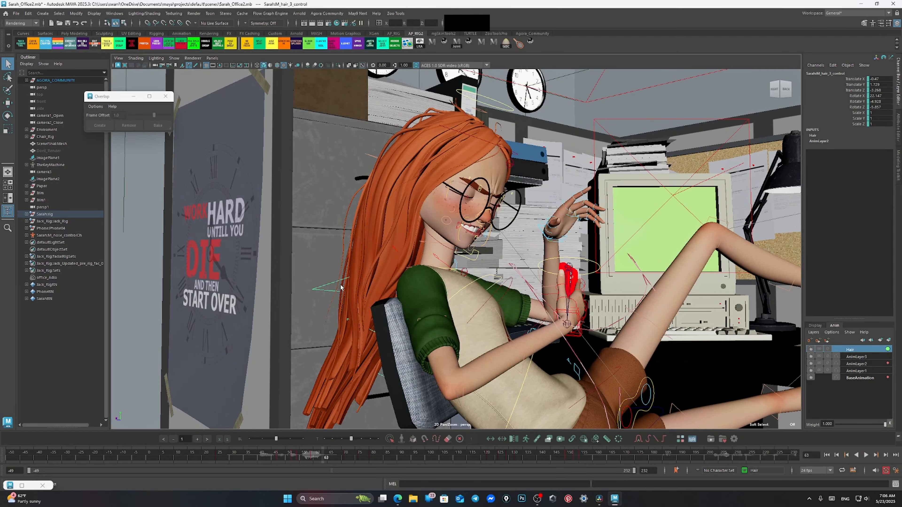
key("w")
left_click_drag(358, 287, 290, 268)
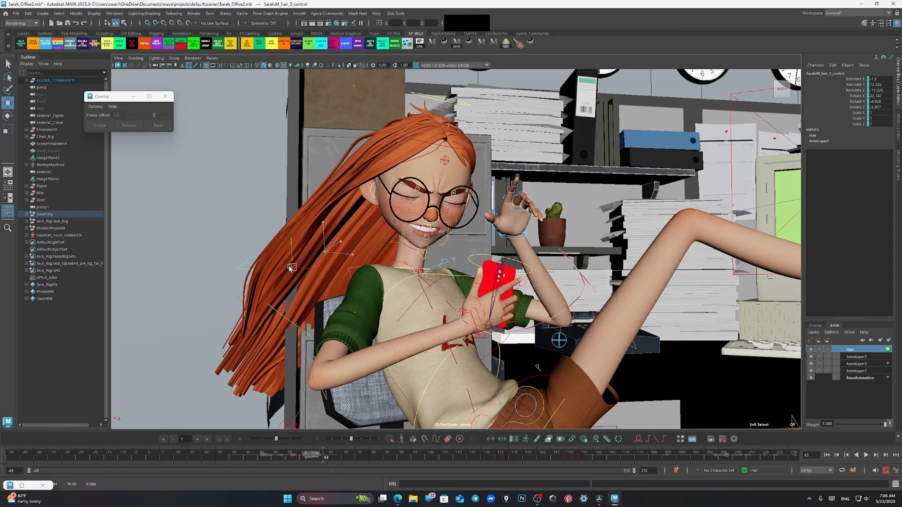
Step: Play the moved hair and scrub the animation through to frame 232 to check the swing
key("alt+v")
left_click(257, 451)
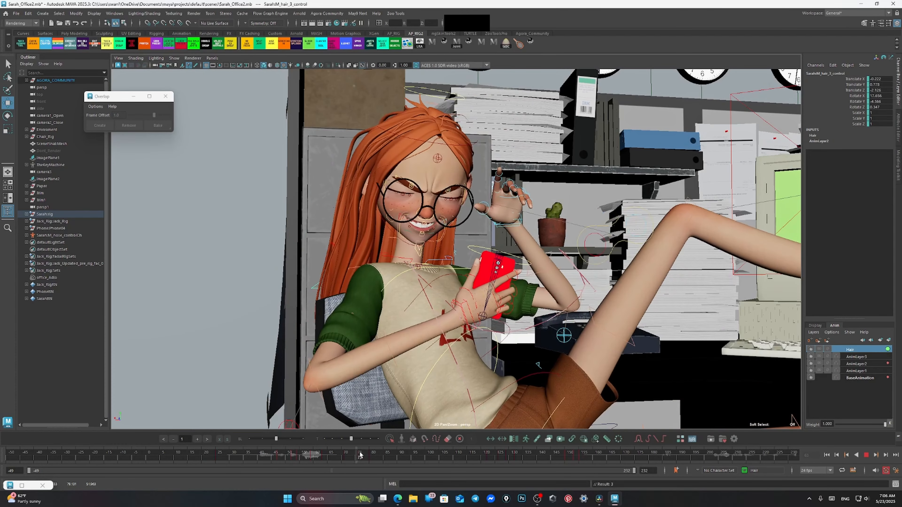
left_click(279, 448)
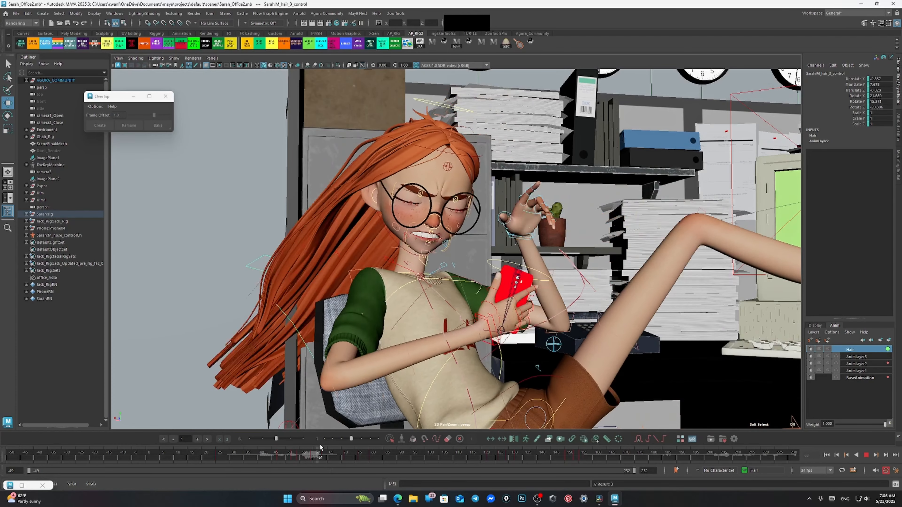
left_click_drag(485, 453, 795, 458)
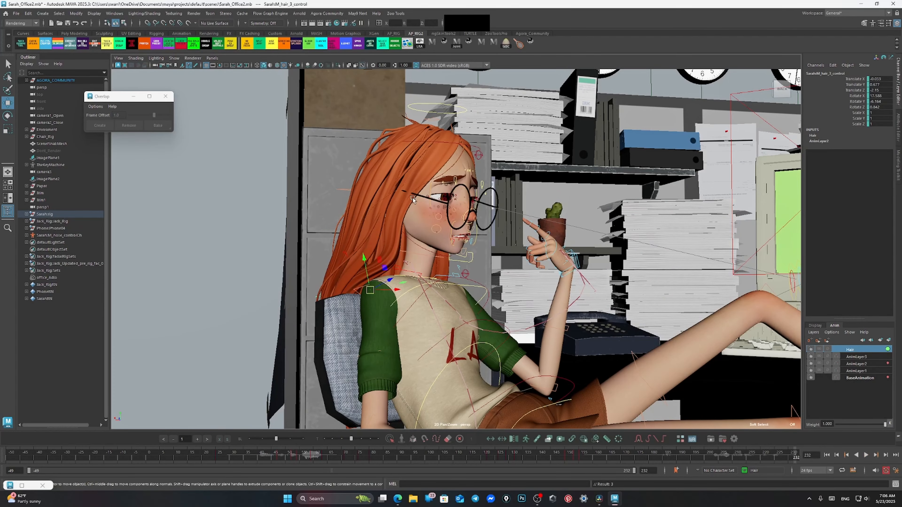
Step: Reposition the Overlap window and replay the hair motion with the whole seated girl in view, stopping at frame 189
scroll(215, 113, "down", 2)
left_click_drag(214, 113, 199, 123, "alt")
left_click_drag(107, 99, 143, 108)
scroll(417, 206, "up", 3)
left_click_drag(417, 206, 396, 205, "alt")
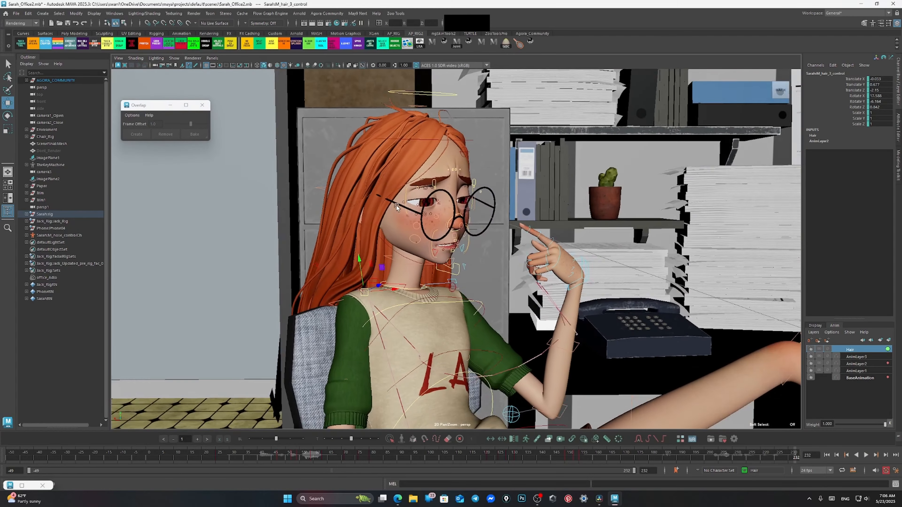
scroll(396, 205, "down", 2)
middle_click_drag(396, 205, 392, 189, "alt")
mouse_move(392, 189)
left_mouse_down("alt")
mouse_move(372, 188)
mouse_move(397, 197)
left_mouse_up("alt")
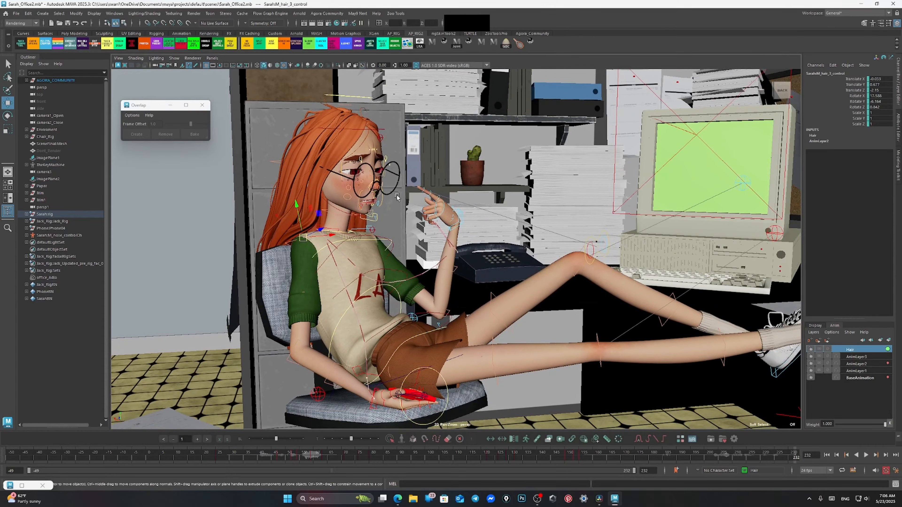
left_click_drag(486, 457, 334, 449)
key("alt+v")
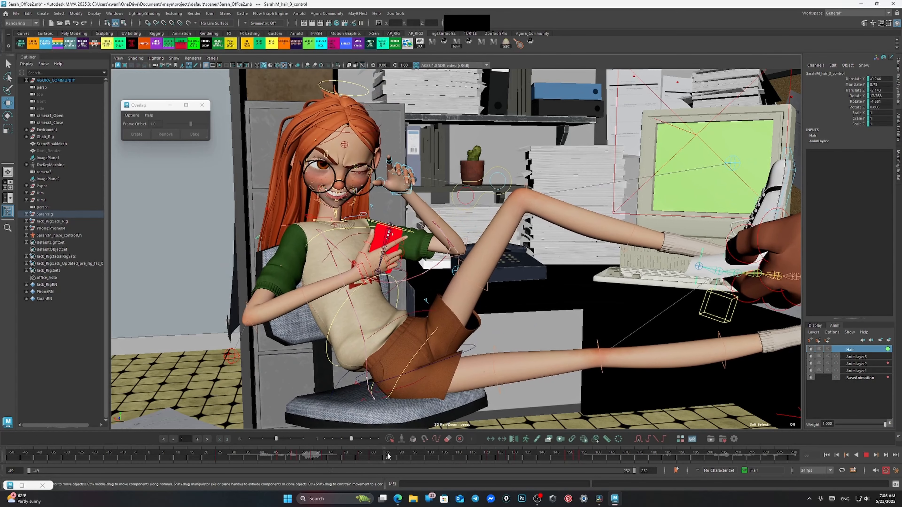
left_click_drag(388, 455, 676, 456)
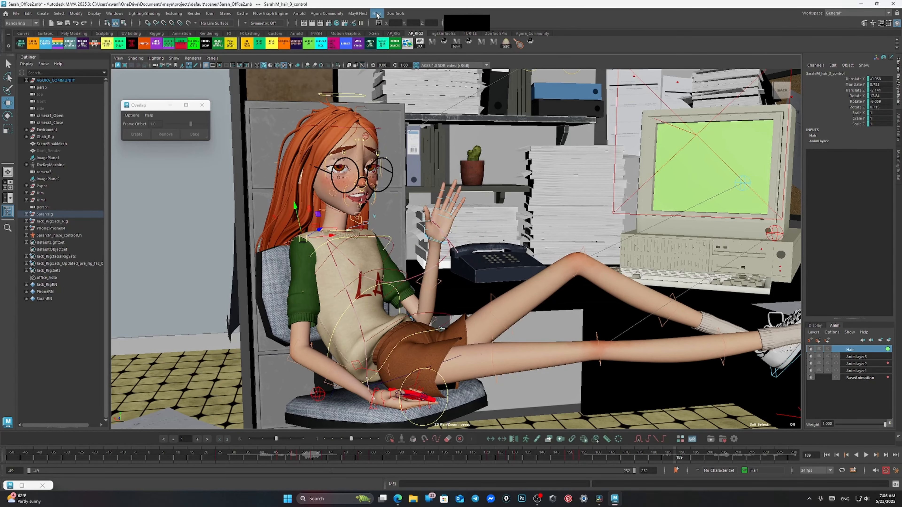
Step: Look through the list of Agora Community tools, including Motion Trail and Overlap, and close the Overlap tool
left_click(321, 16)
mouse_move(333, 47)
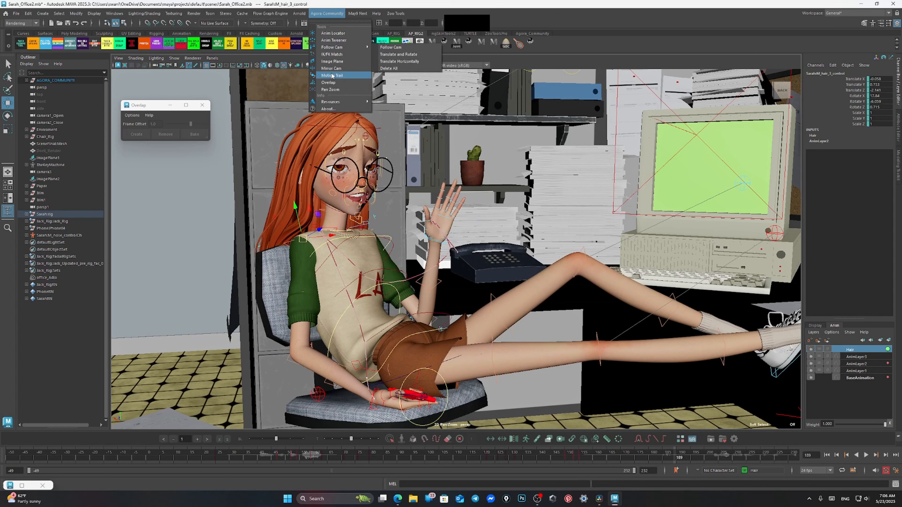
left_click(312, 439)
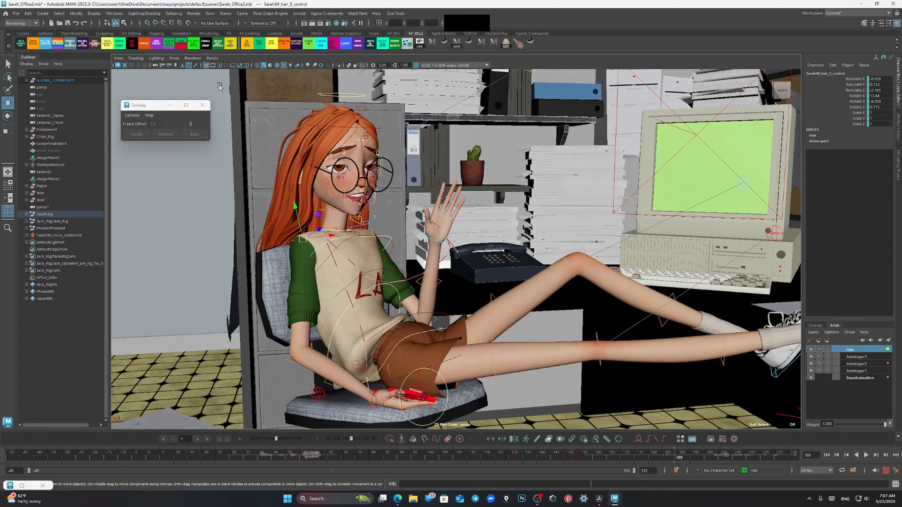
left_click(202, 105)
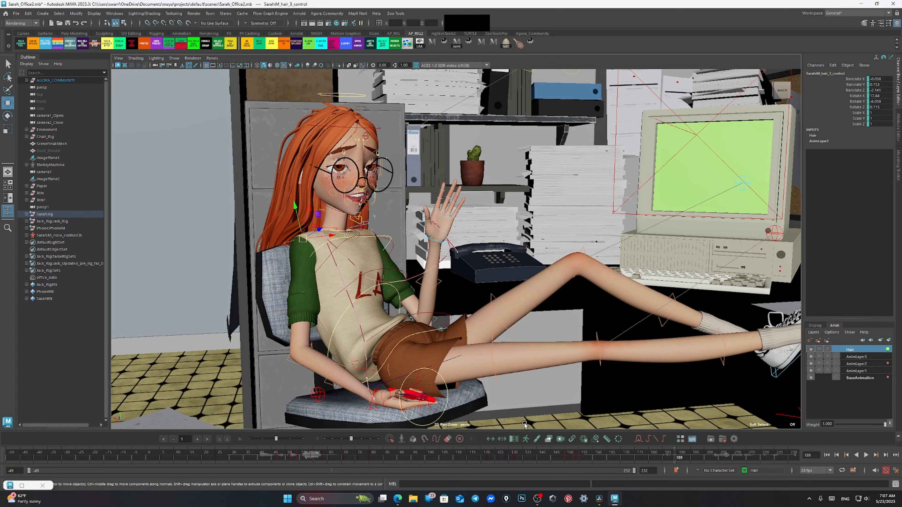
Step: Examine the seated girl, her desk and the standing man from closer and wider viewpoints
scroll(331, 226, "down", 5)
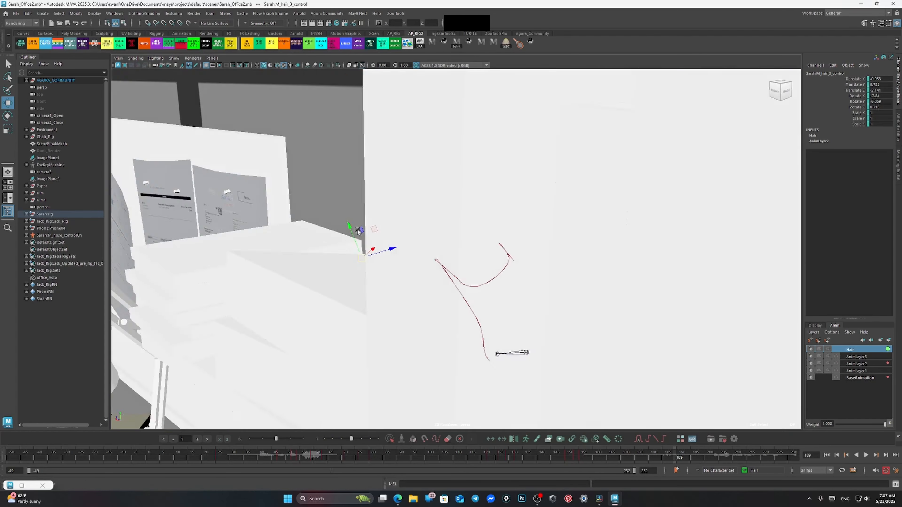
left_click_drag(331, 226, 373, 243, "alt")
scroll(373, 243, "up", 5)
scroll(373, 243, "down", 6)
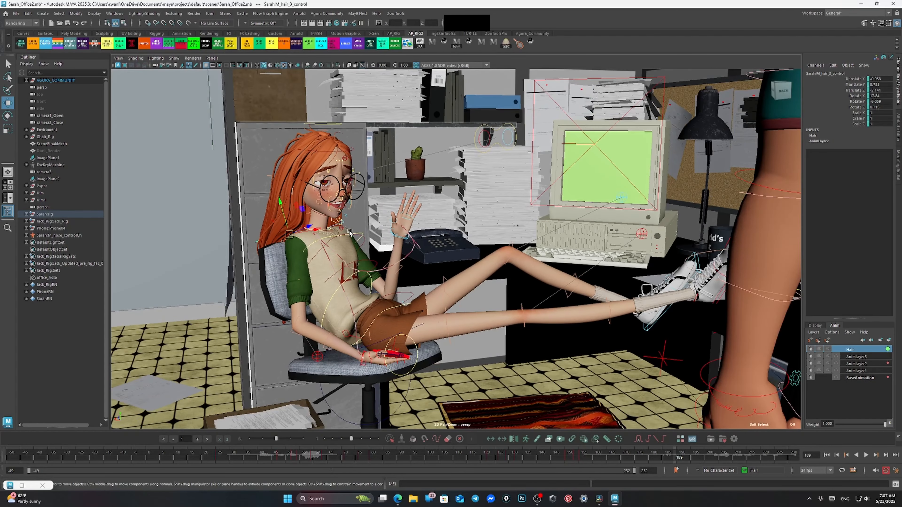
scroll(357, 230, "up", 2)
scroll(361, 231, "down", 4)
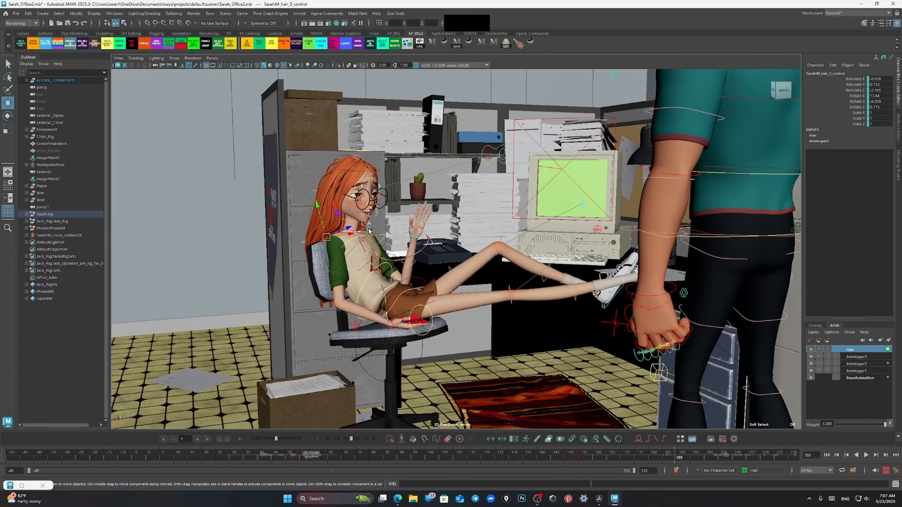
middle_click_drag(361, 231, 340, 232, "alt")
scroll(340, 233, "up", 4)
scroll(340, 233, "down", 4)
scroll(341, 231, "up", 4)
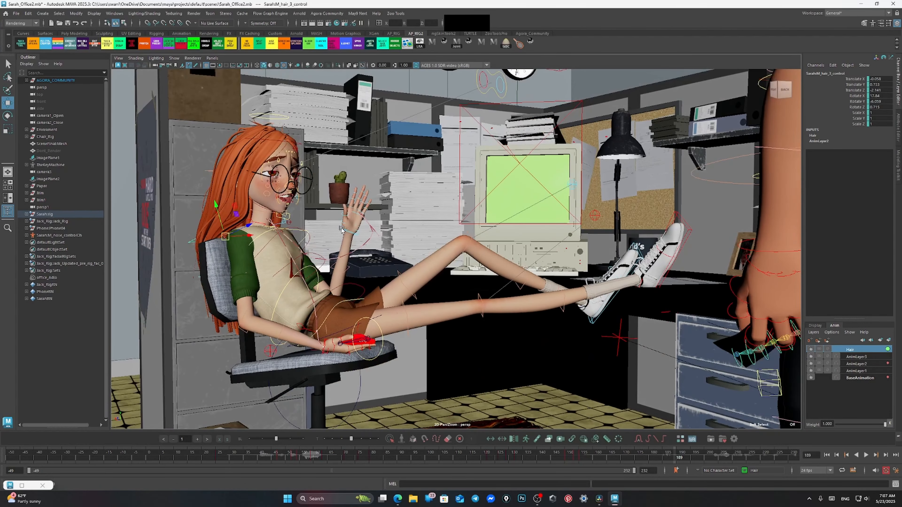